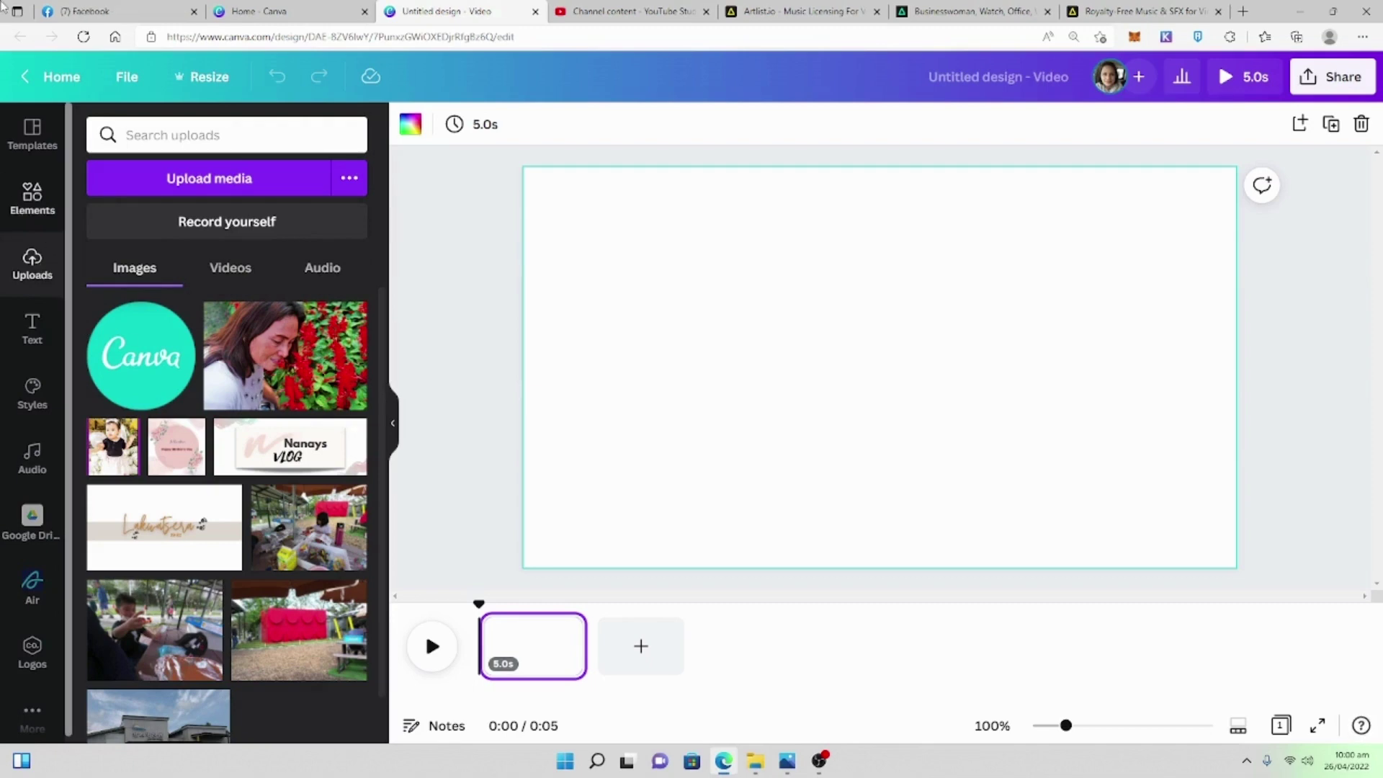
# Return to the home page and search the templates for "youtube thumbnail".
pyautogui.click(59, 77)
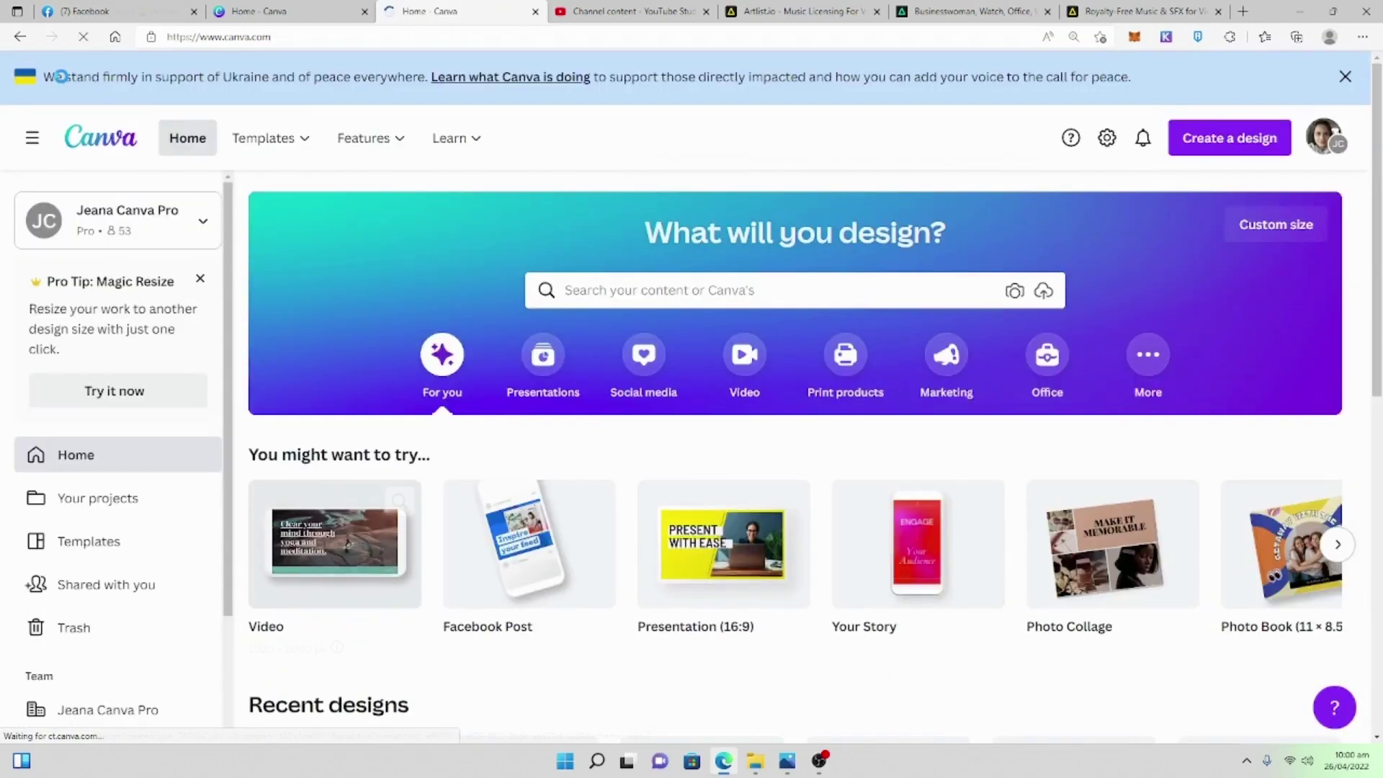
pyautogui.moveTo(348, 524)
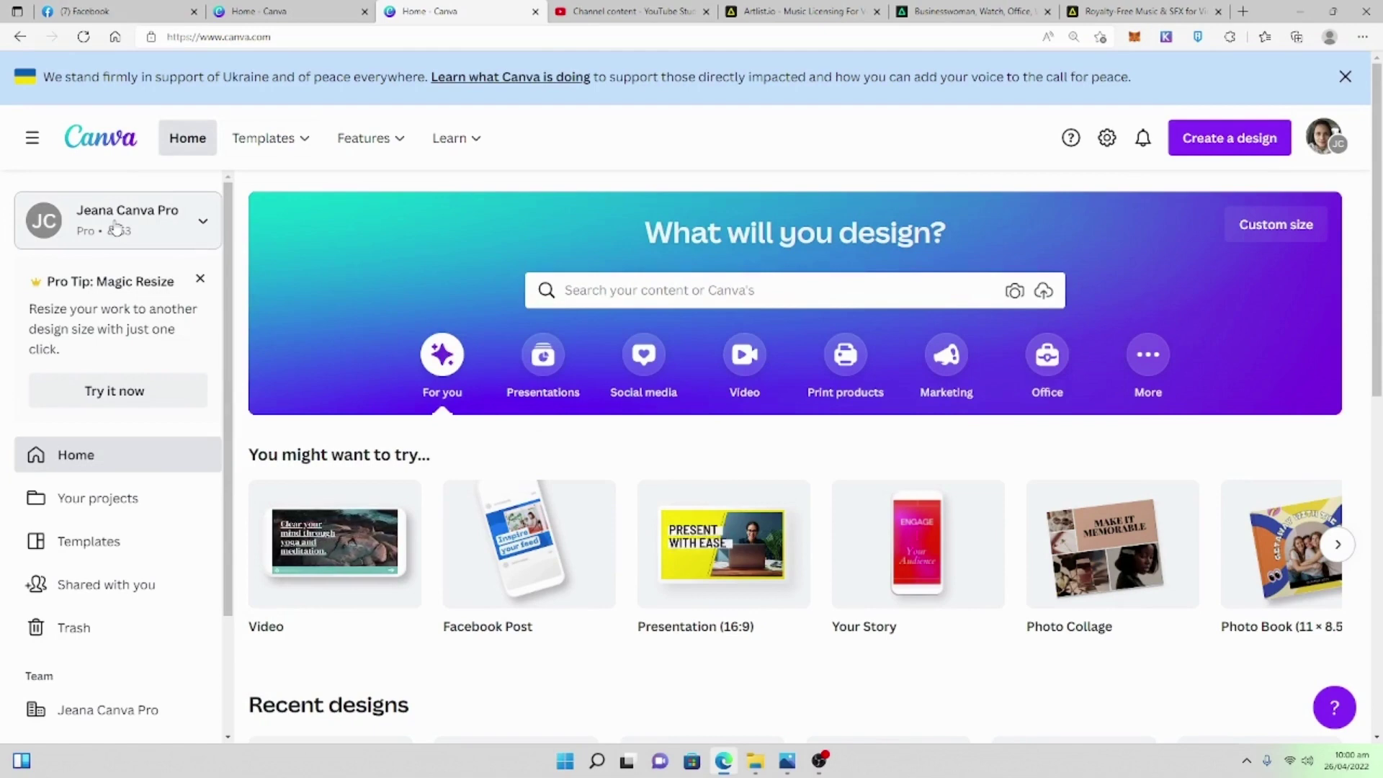
pyautogui.click(664, 290)
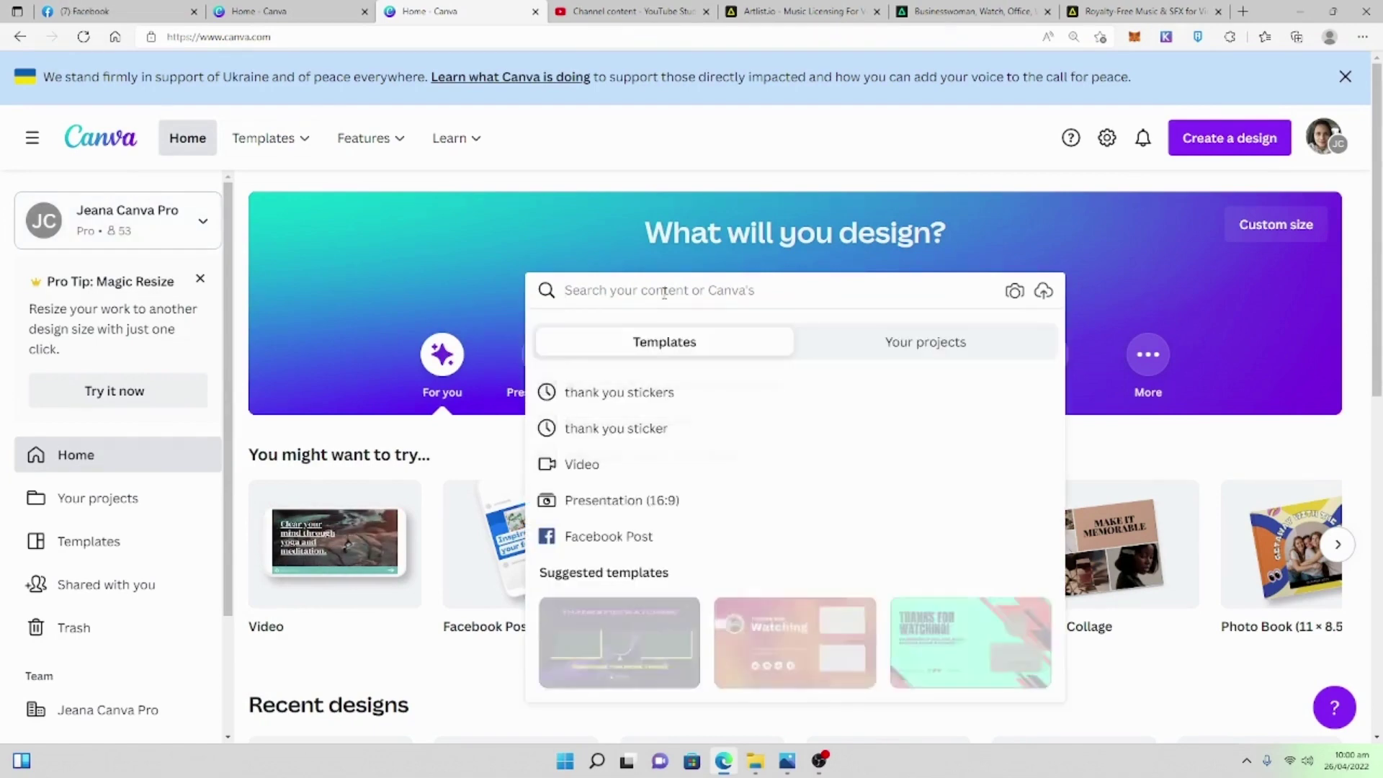
pyautogui.write('youtub')
pyautogui.press('BackSpace')
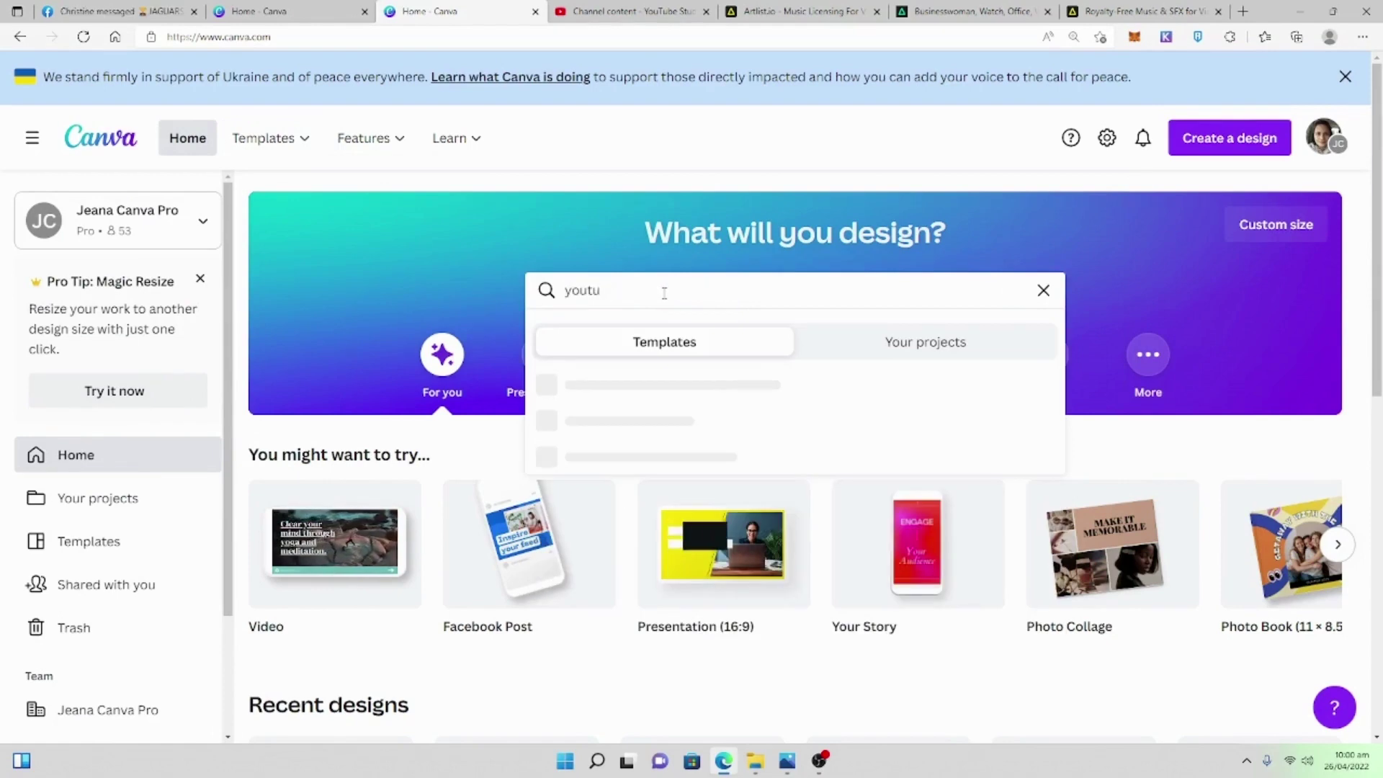
pyautogui.write('be thum')
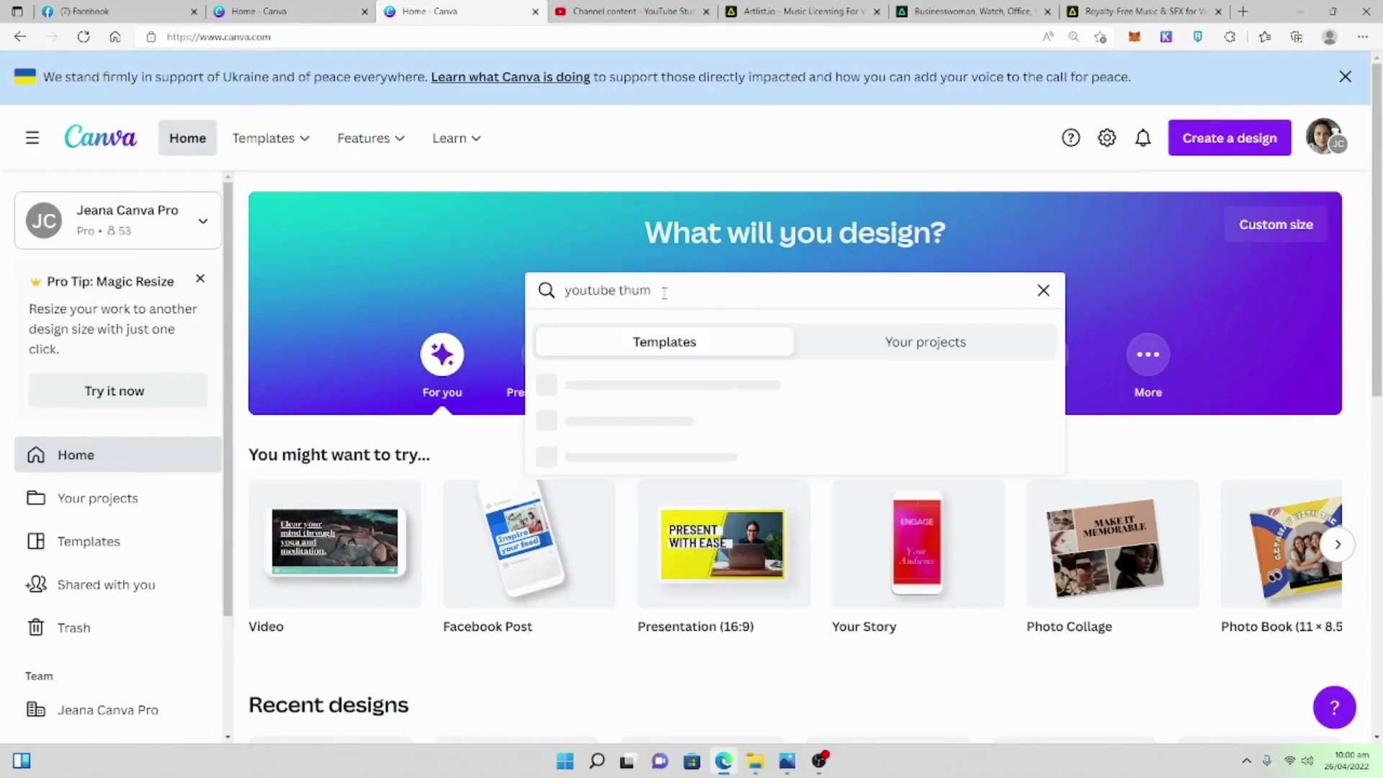
pyautogui.write('bnaiol')
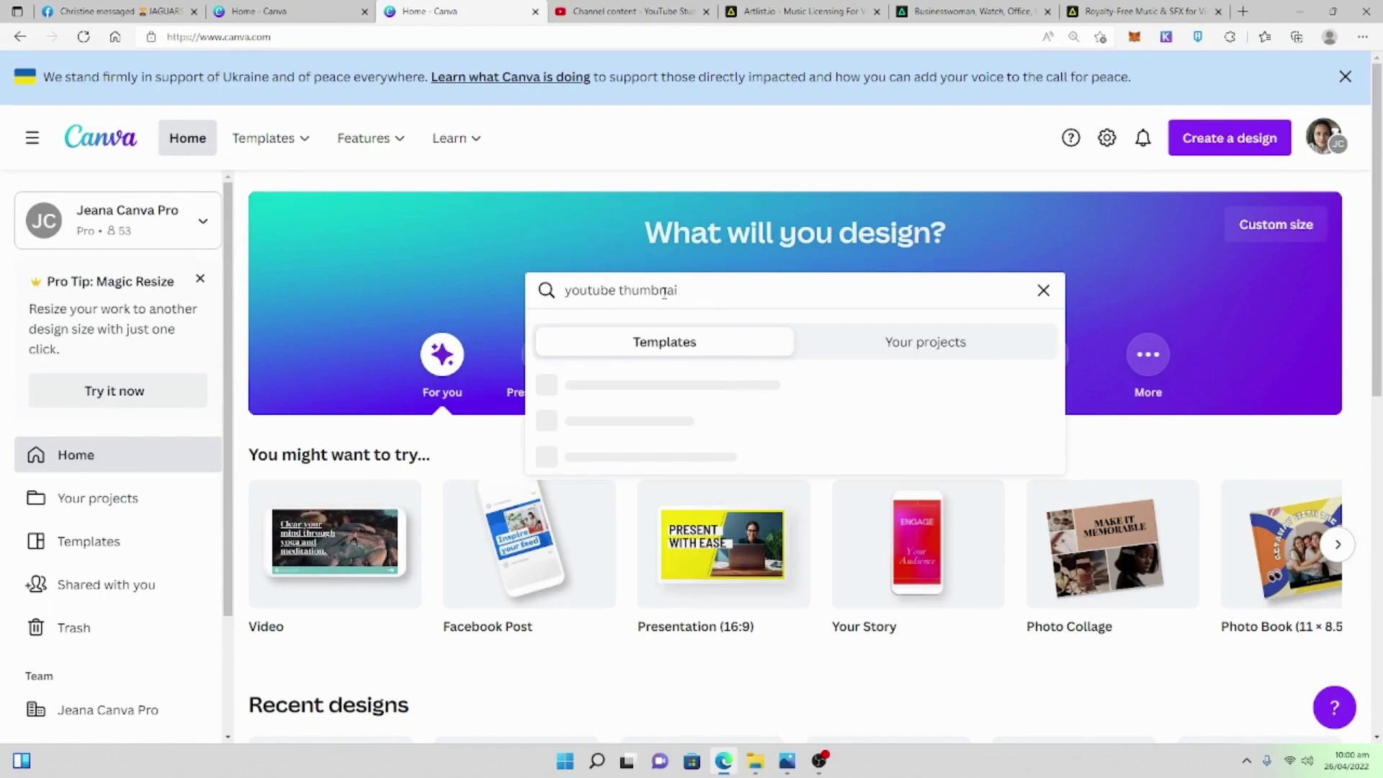
pyautogui.write('l')
pyautogui.press('Return')
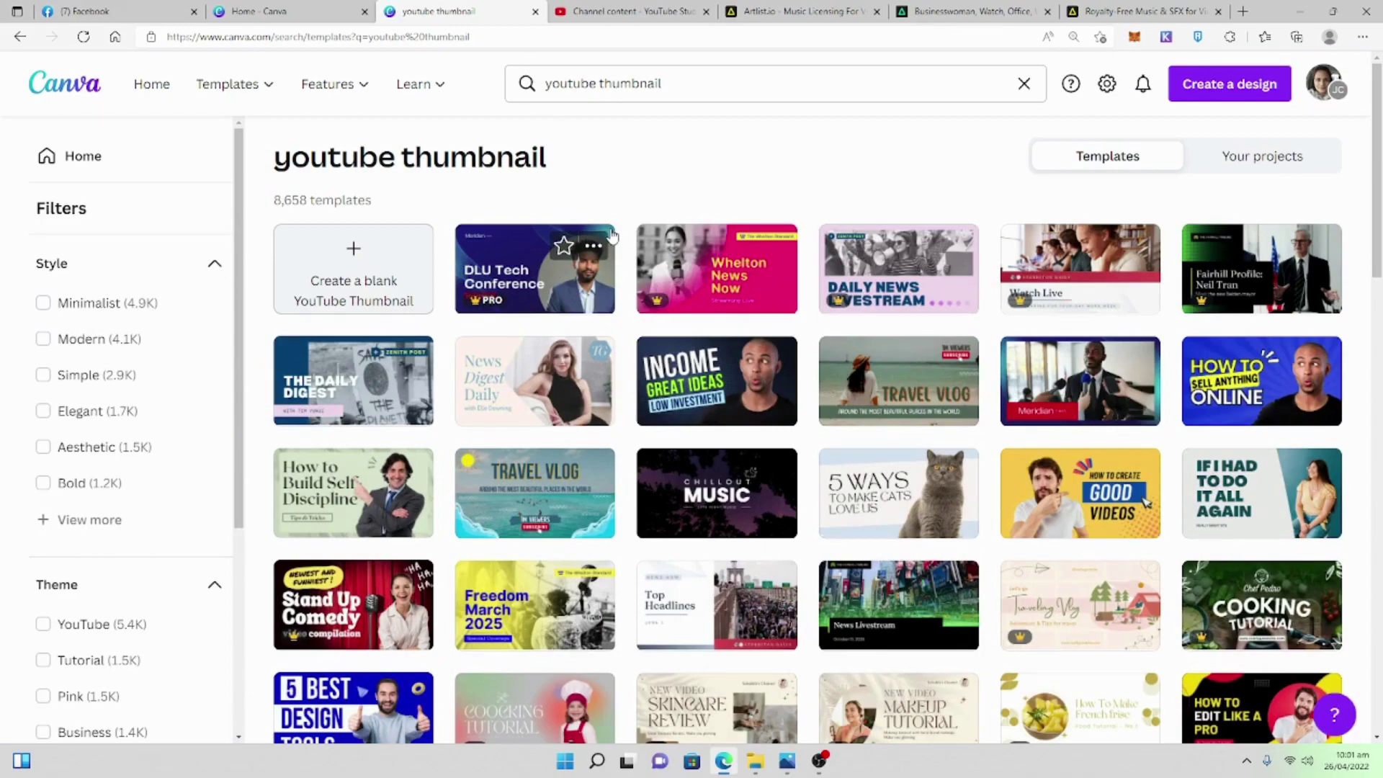
# Look over the thumbnail templates and create a blank YouTube Thumbnail design.
pyautogui.scroll(-7, 611, 235)
pyautogui.scroll(7, 779, 422)
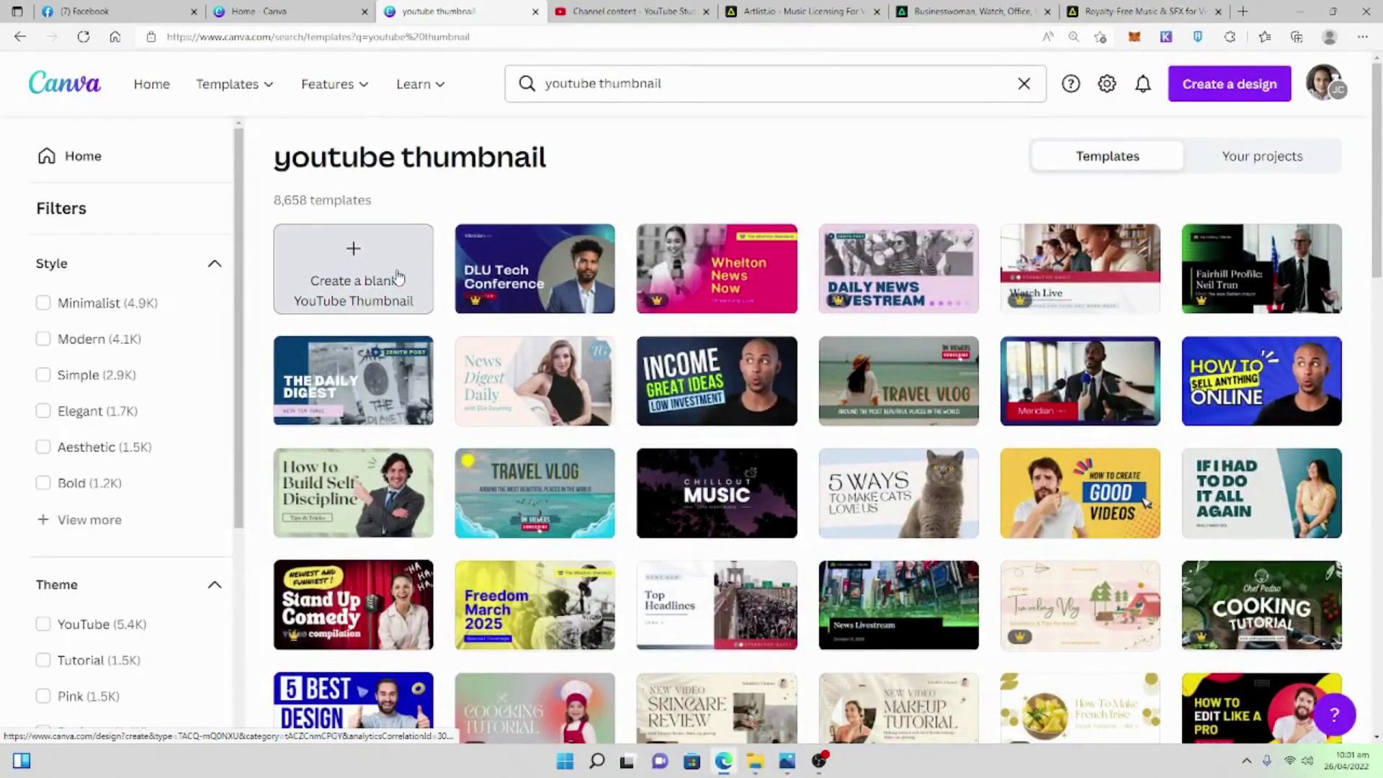
pyautogui.click(361, 280)
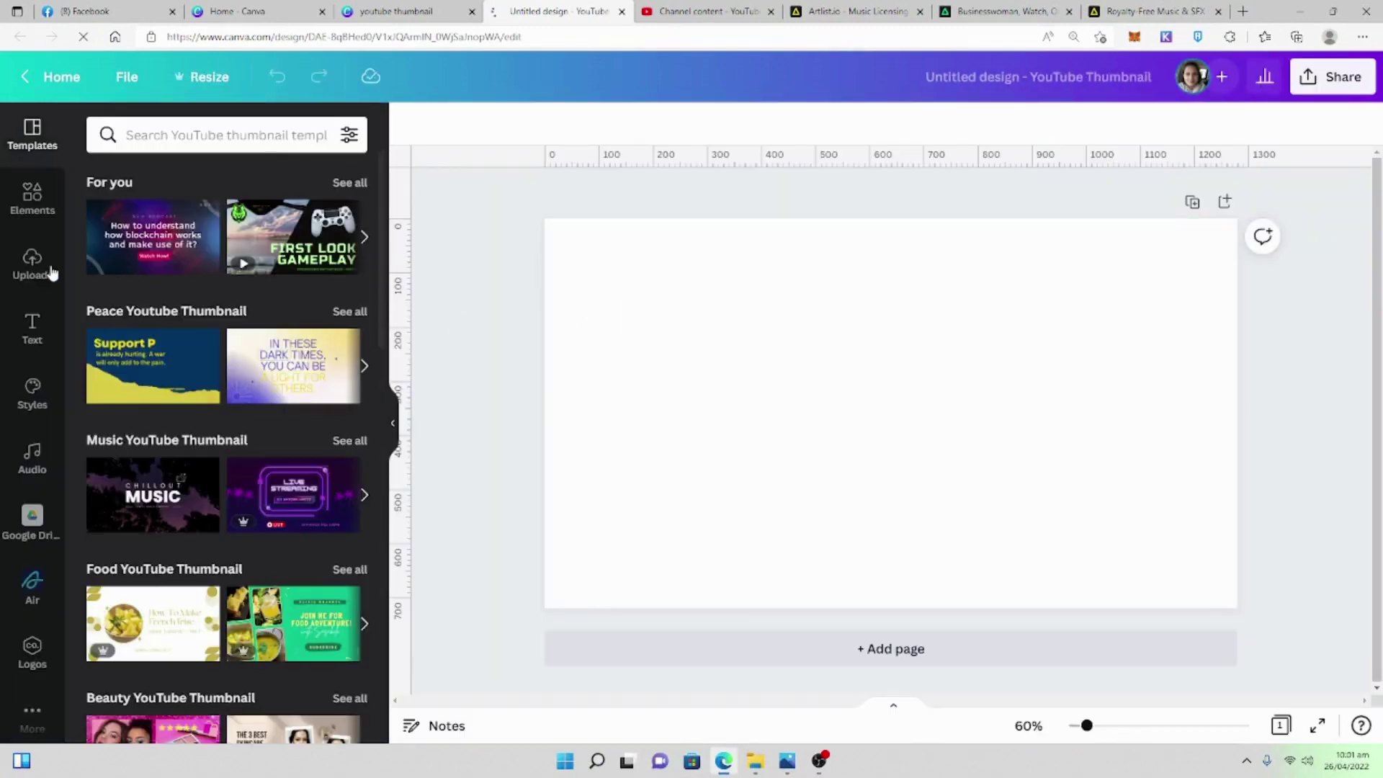
# Place the uploaded Canva logo on the left half of the page and enlarge it to about 571 by 571.
pyautogui.click(50, 271)
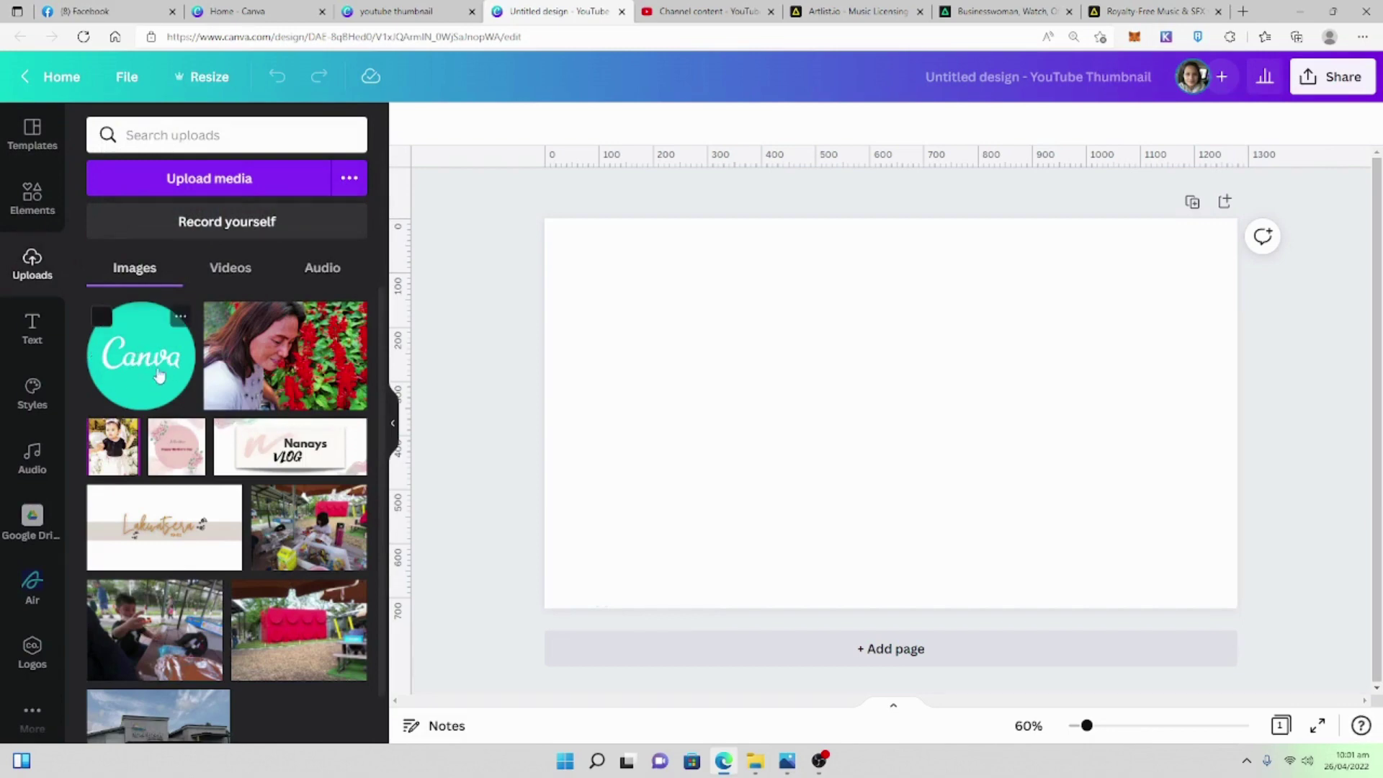
pyautogui.moveTo(157, 352); pyautogui.dragTo(1013, 389)
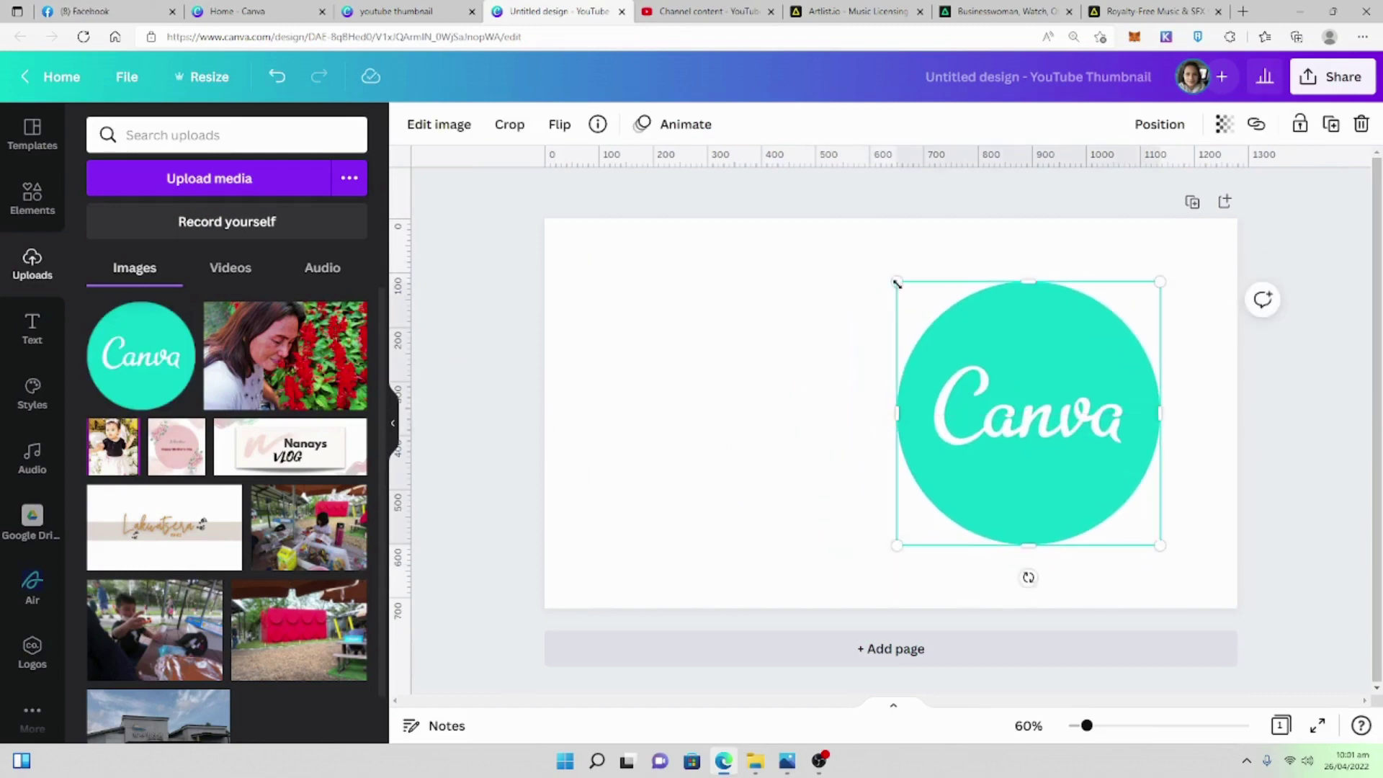
pyautogui.moveTo(897, 283); pyautogui.dragTo(834, 300)
pyautogui.moveTo(1008, 411); pyautogui.dragTo(721, 415)
pyautogui.moveTo(857, 260); pyautogui.dragTo(885, 258)
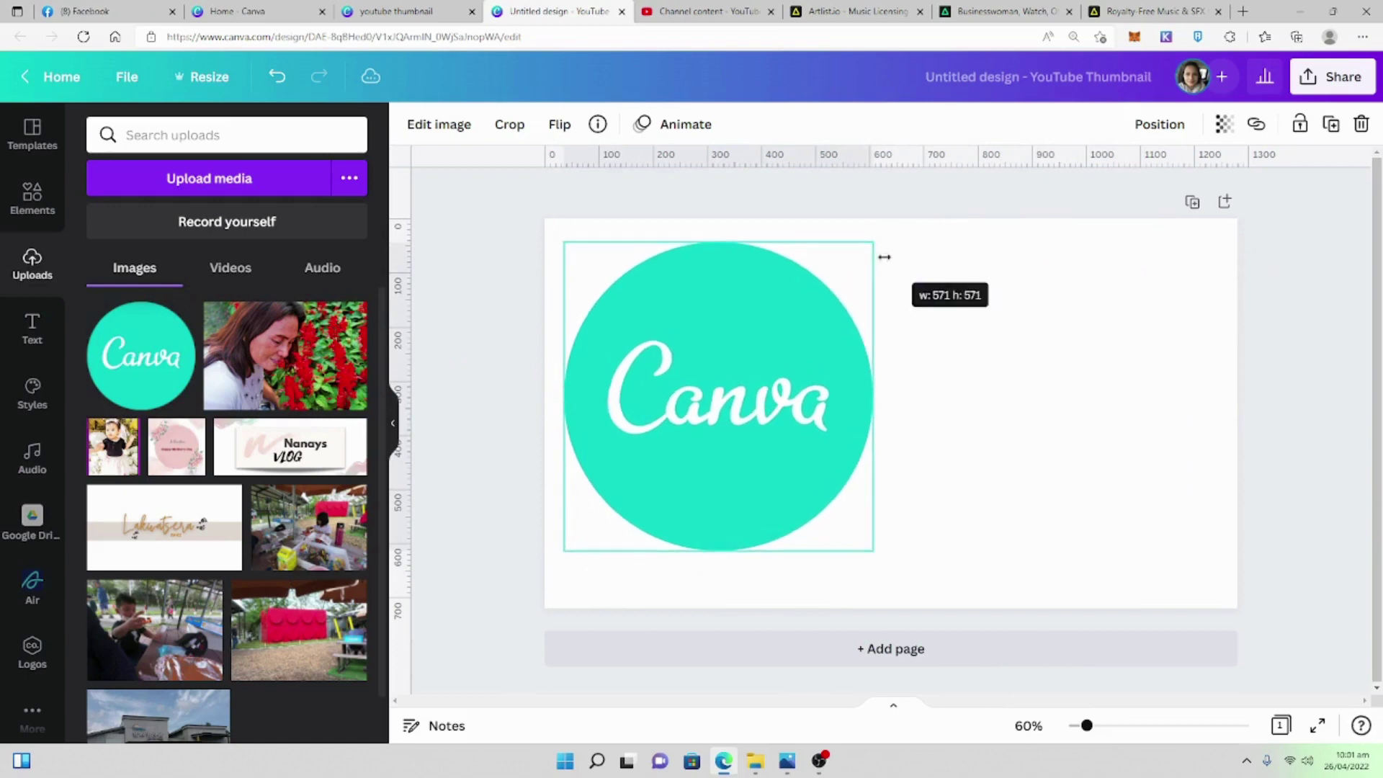
pyautogui.moveTo(787, 385)
pyautogui.mouseDown()
pyautogui.moveTo(809, 391)
pyautogui.moveTo(797, 402)
pyautogui.mouseUp()
pyautogui.click(976, 422)
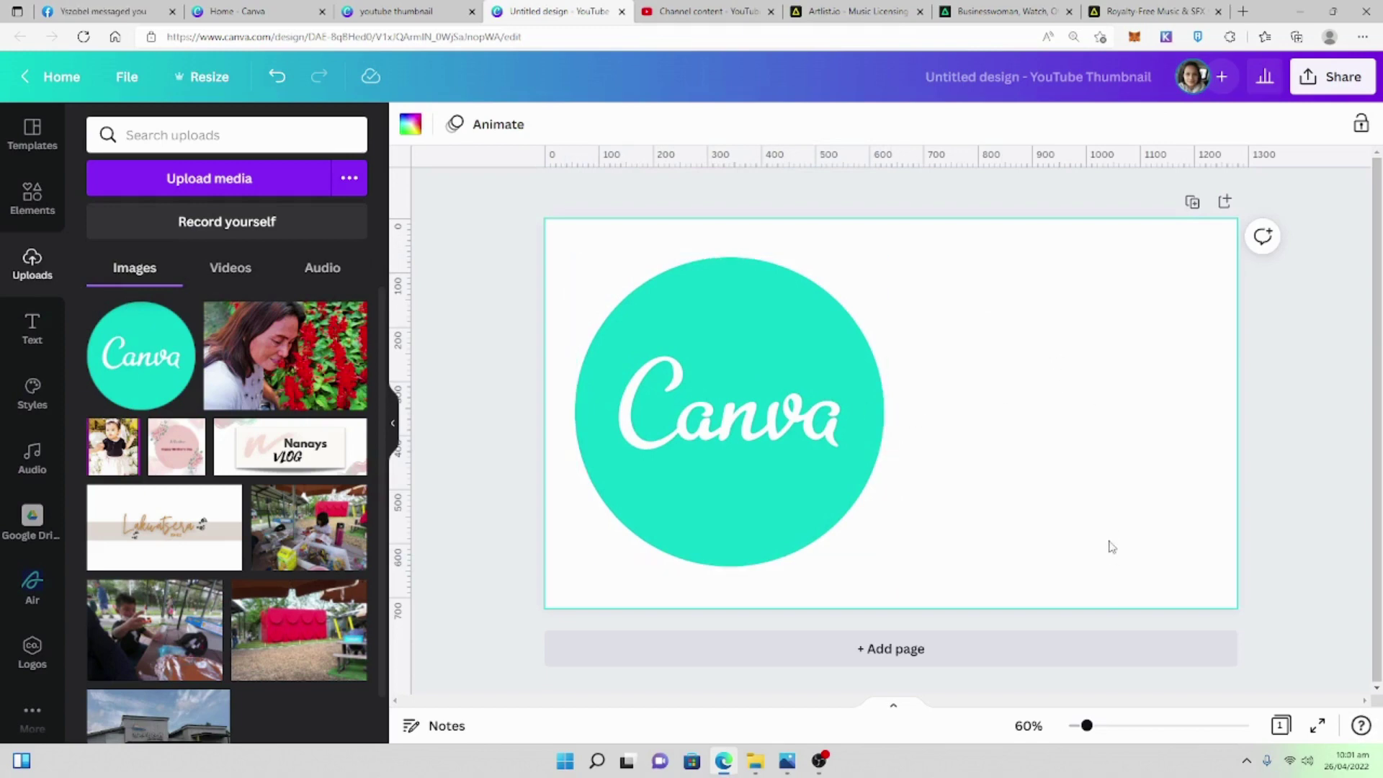
pyautogui.press('Escape')
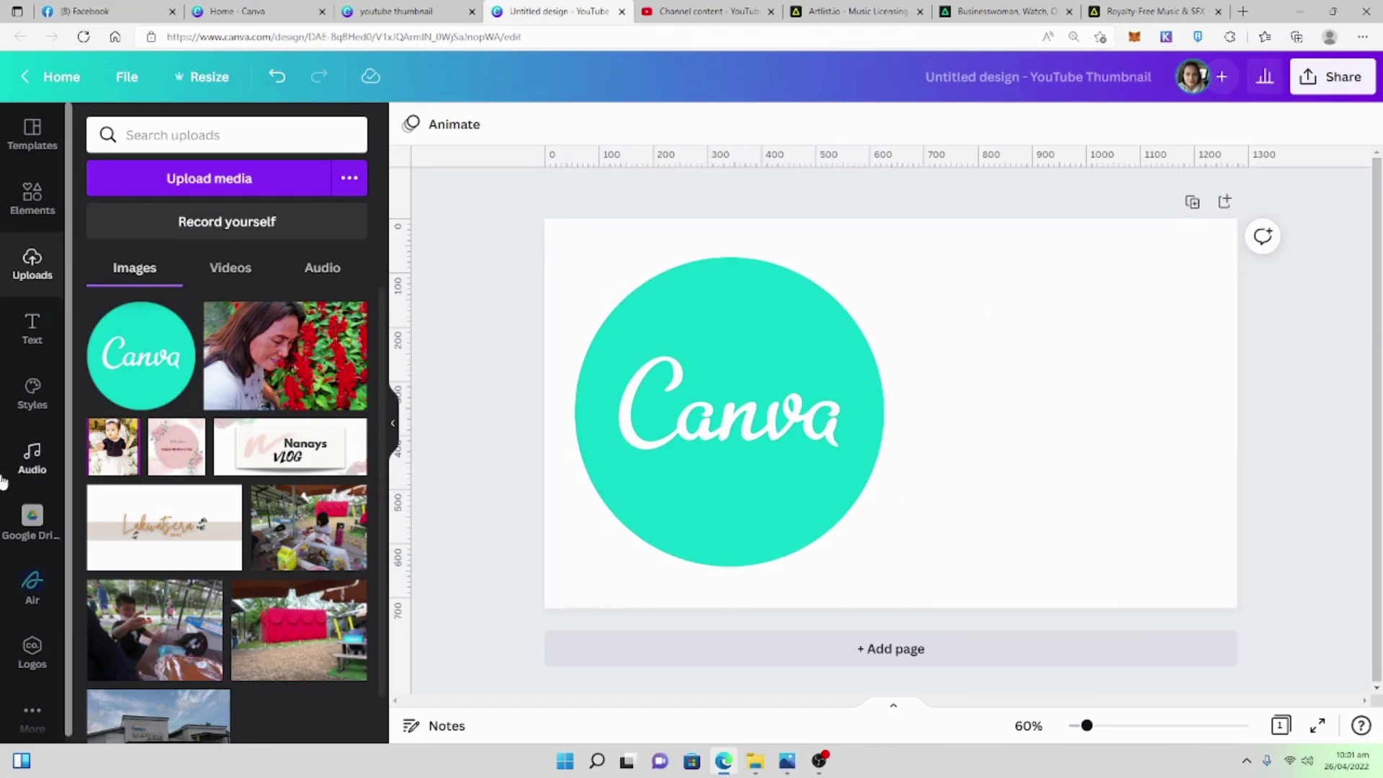
# Add a heading text box and place it in the blank area to the right of the logo.
pyautogui.click(32, 328)
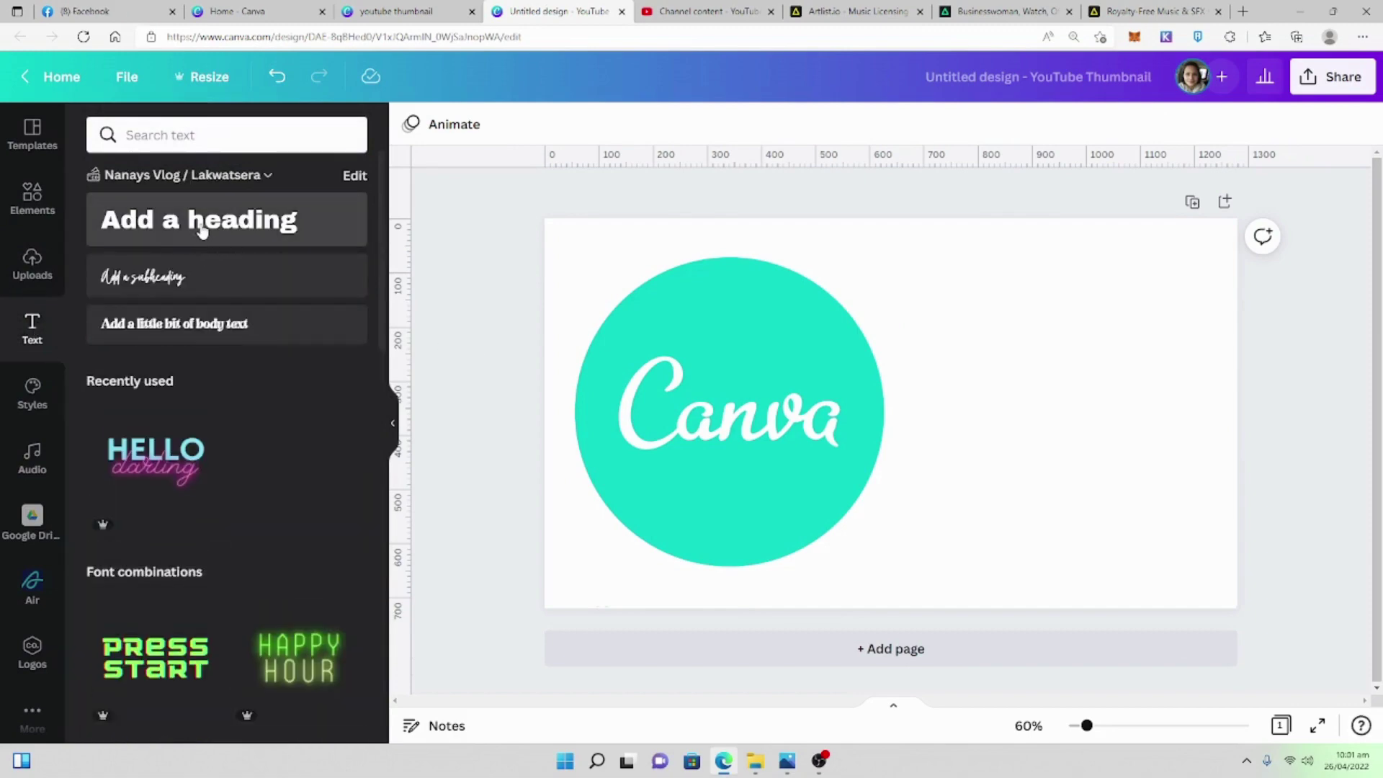
pyautogui.click(201, 229)
pyautogui.moveTo(915, 465); pyautogui.dragTo(1069, 441)
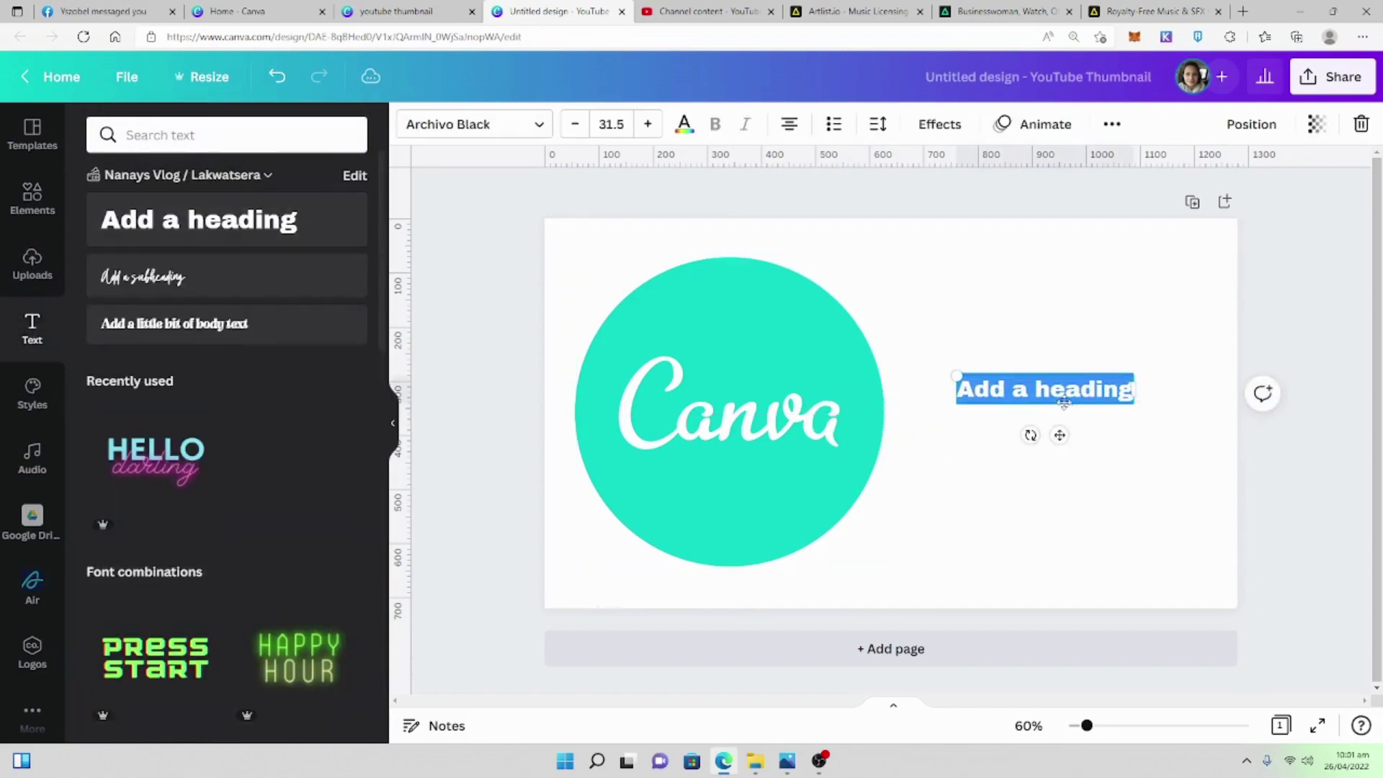
# Replace the heading text with "SIGN UP FOR FREE ACCOUNT" and fit it on three lines at about size 43.2 beside the logo.
pyautogui.press('Delete')
pyautogui.press('Delete')
pyautogui.press('Delete')
pyautogui.press('Delete')
pyautogui.press('Delete')
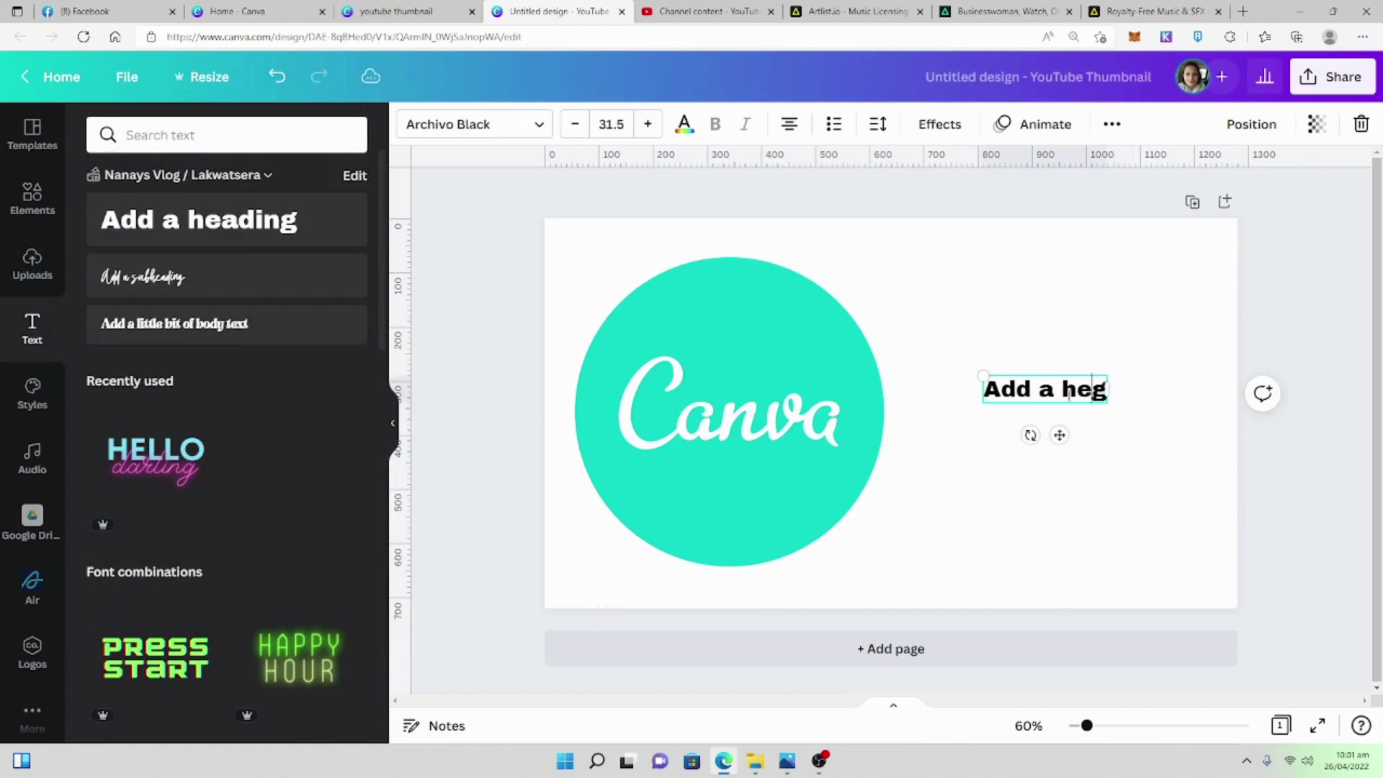
pyautogui.press('BackSpace')
pyautogui.press('BackSpace')
pyautogui.press('BackSpace')
pyautogui.press('BackSpace')
pyautogui.press('BackSpace')
pyautogui.press('BackSpace')
pyautogui.press('BackSpace')
pyautogui.press('BackSpace')
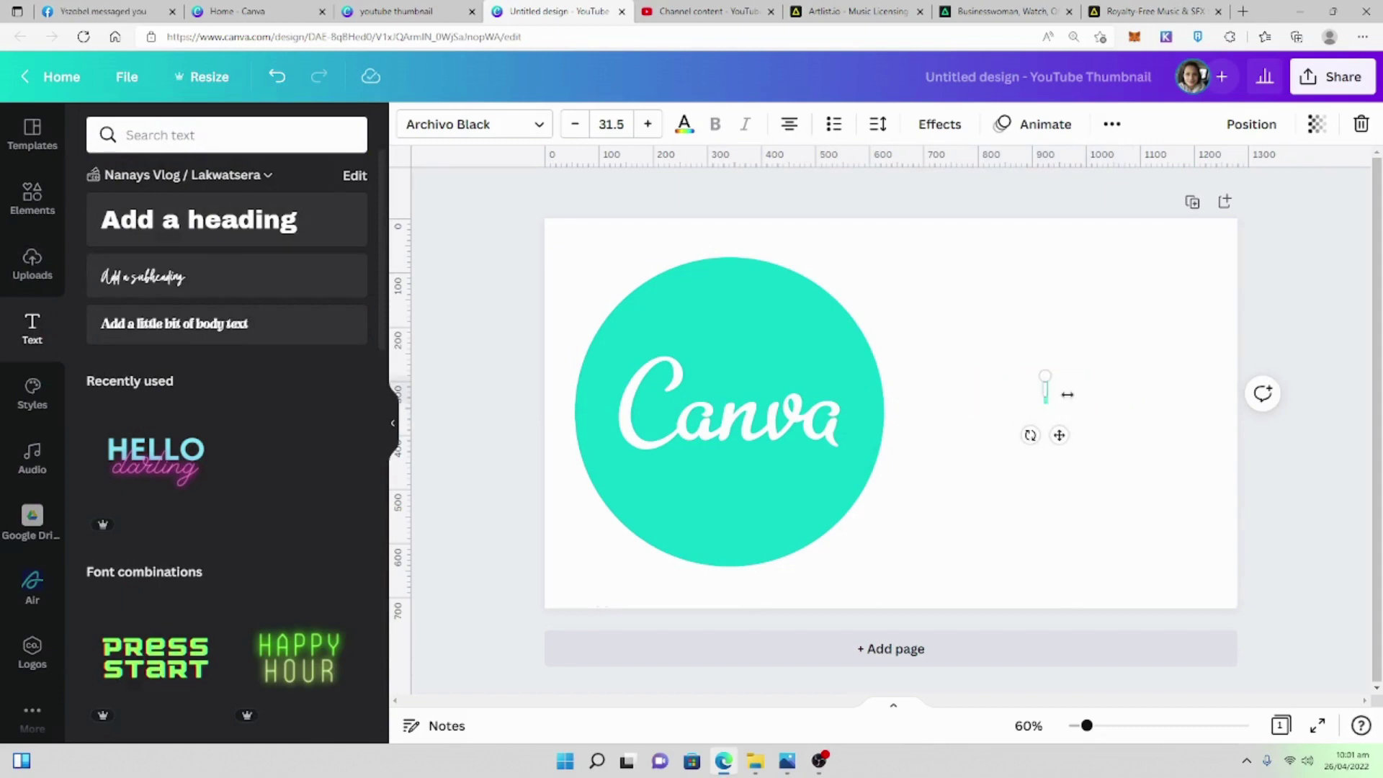
pyautogui.write('SIGN UP FOR FREE ACCOUNT')
pyautogui.moveTo(1228, 389); pyautogui.dragTo(1108, 325)
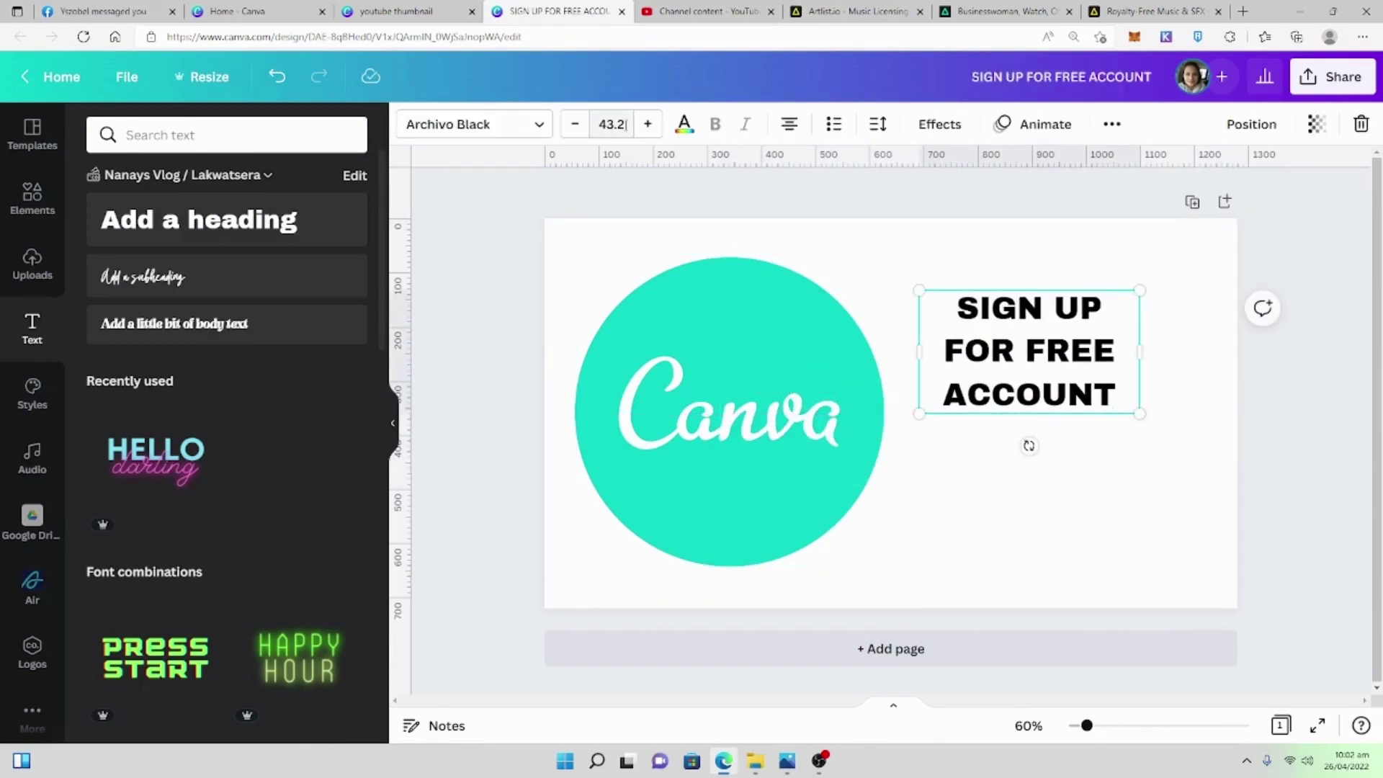
# Try the Better Saturday and Twister fonts on the heading.
pyautogui.click(537, 128)
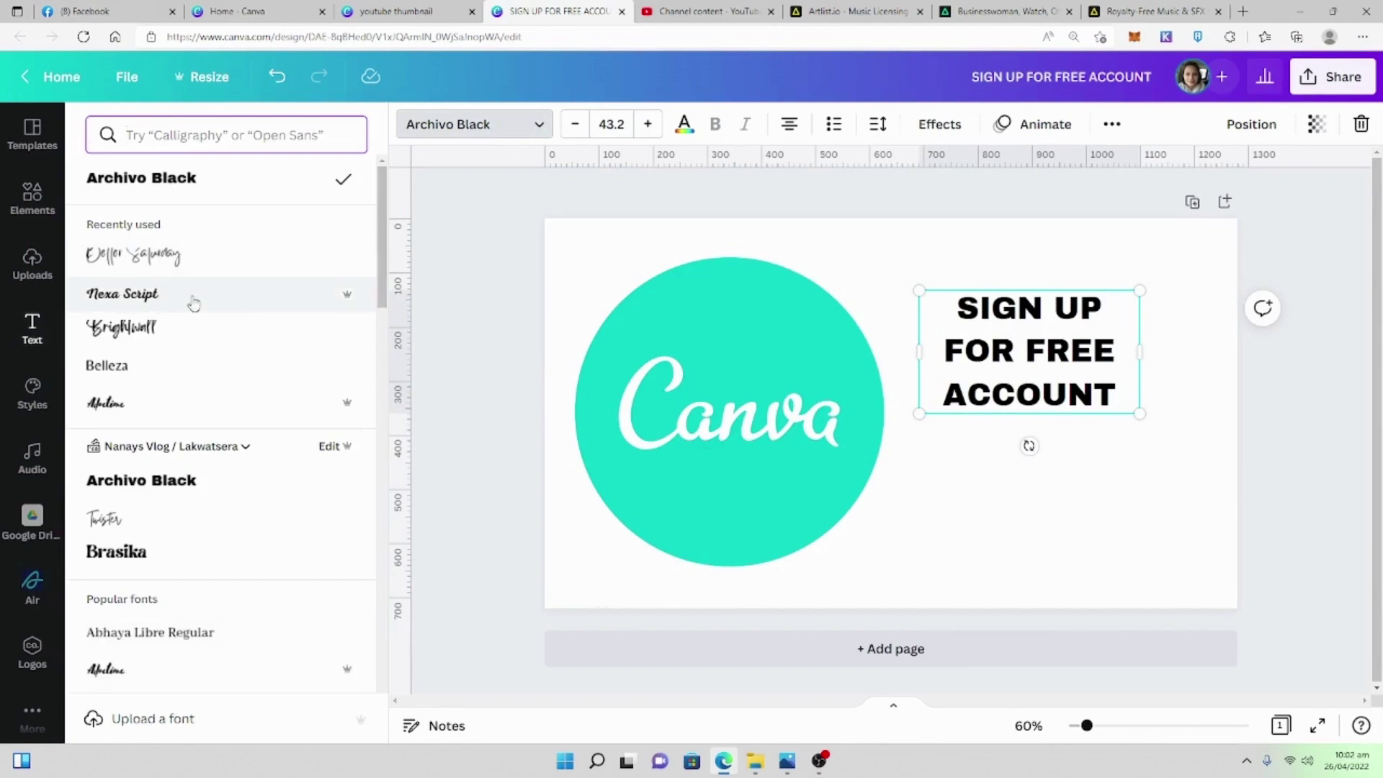
pyautogui.click(164, 268)
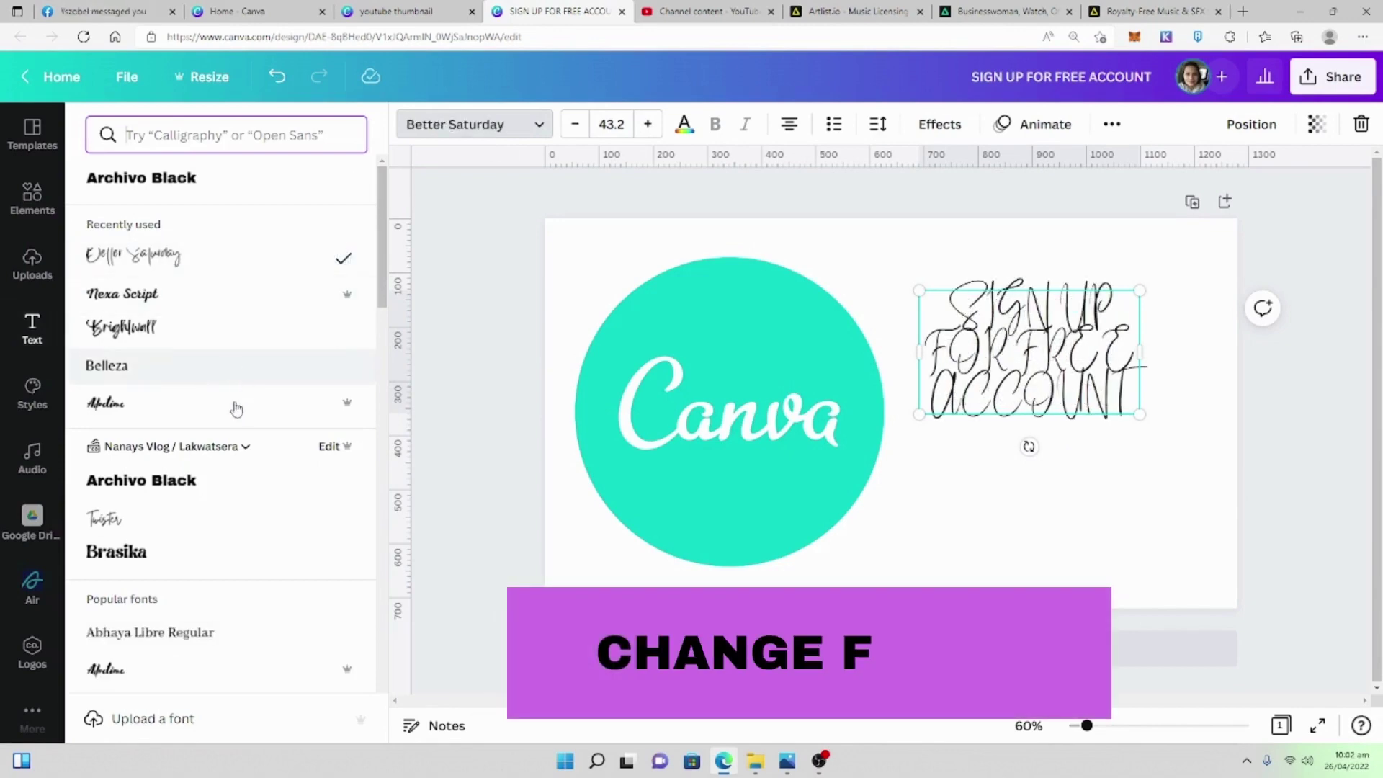
pyautogui.click(157, 520)
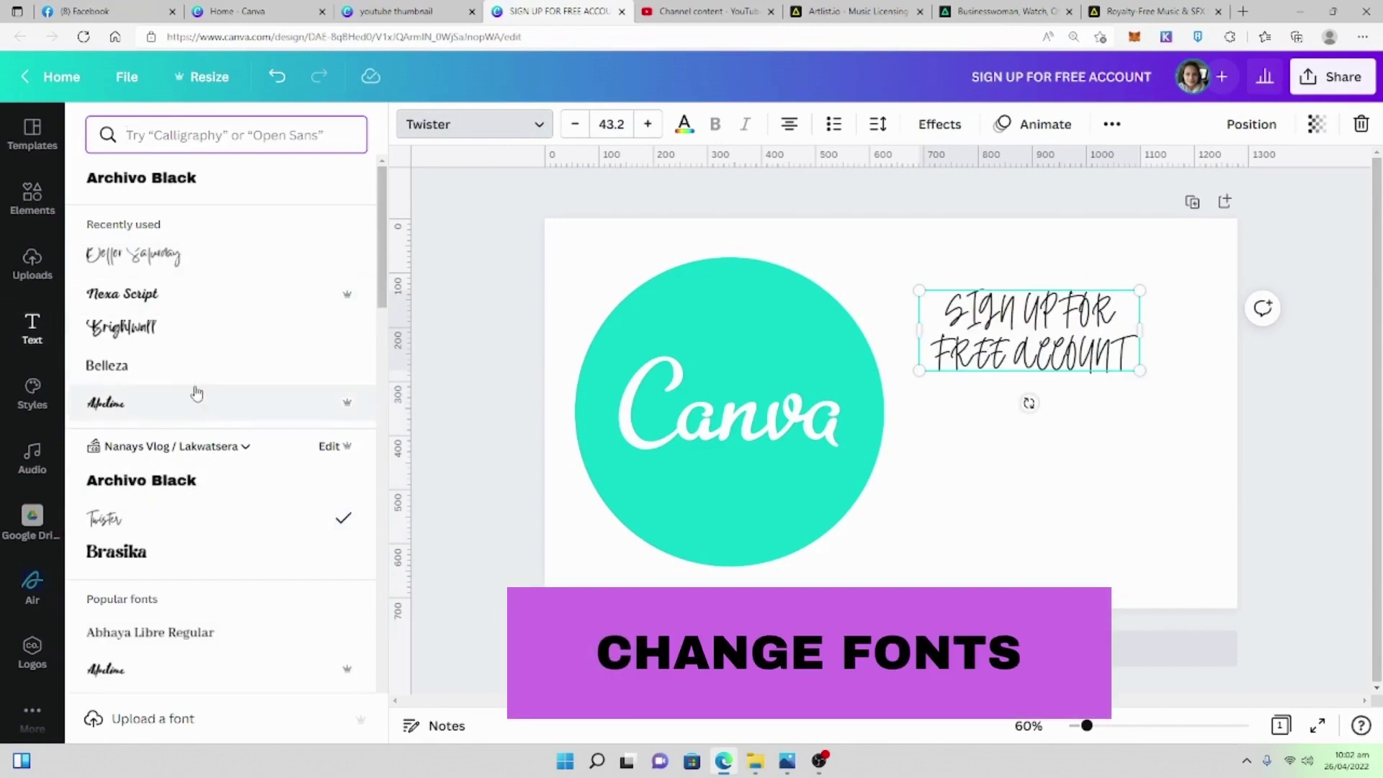
pyautogui.click(211, 273)
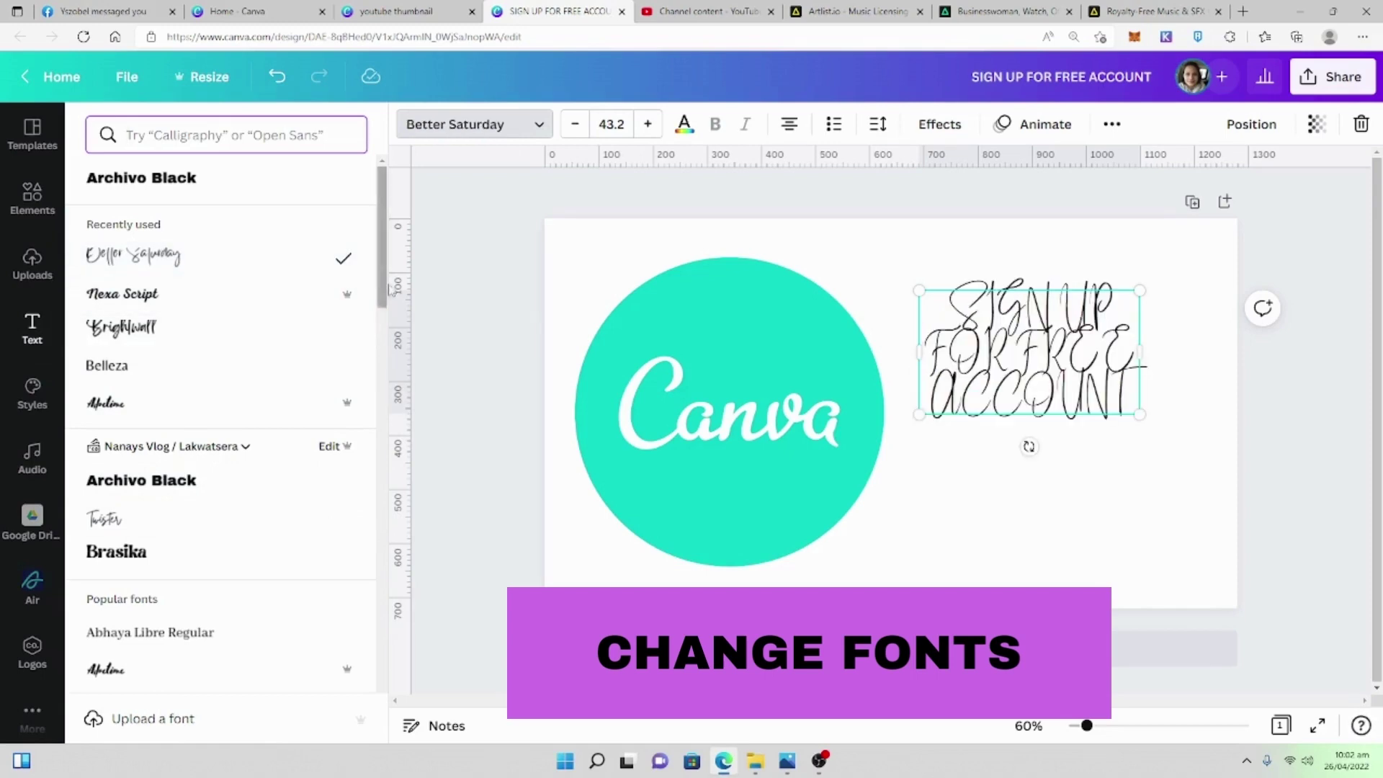
# Set the heading in Archivo Black and enlarge it to about size 71.9, filling the space beside the logo.
pyautogui.scroll(-5, 213, 276)
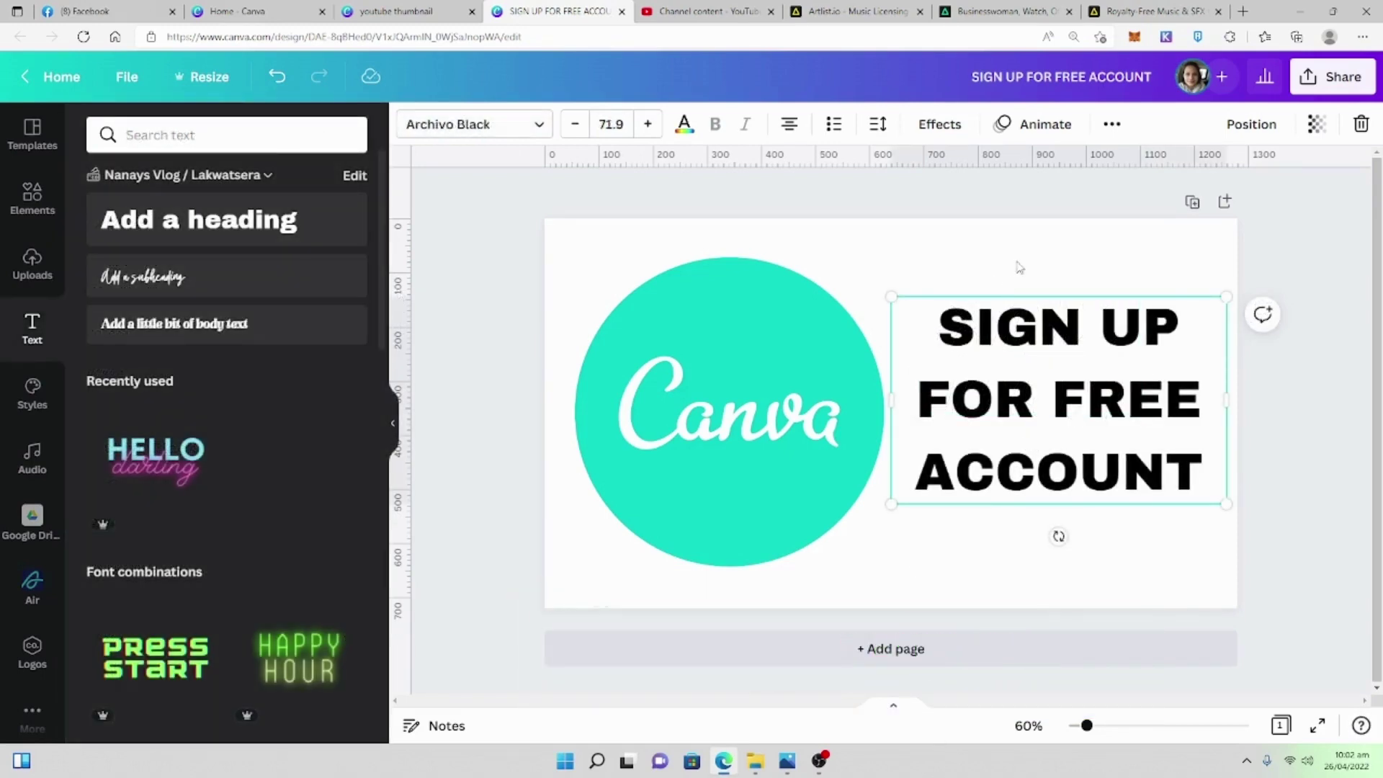
pyautogui.click(1020, 264)
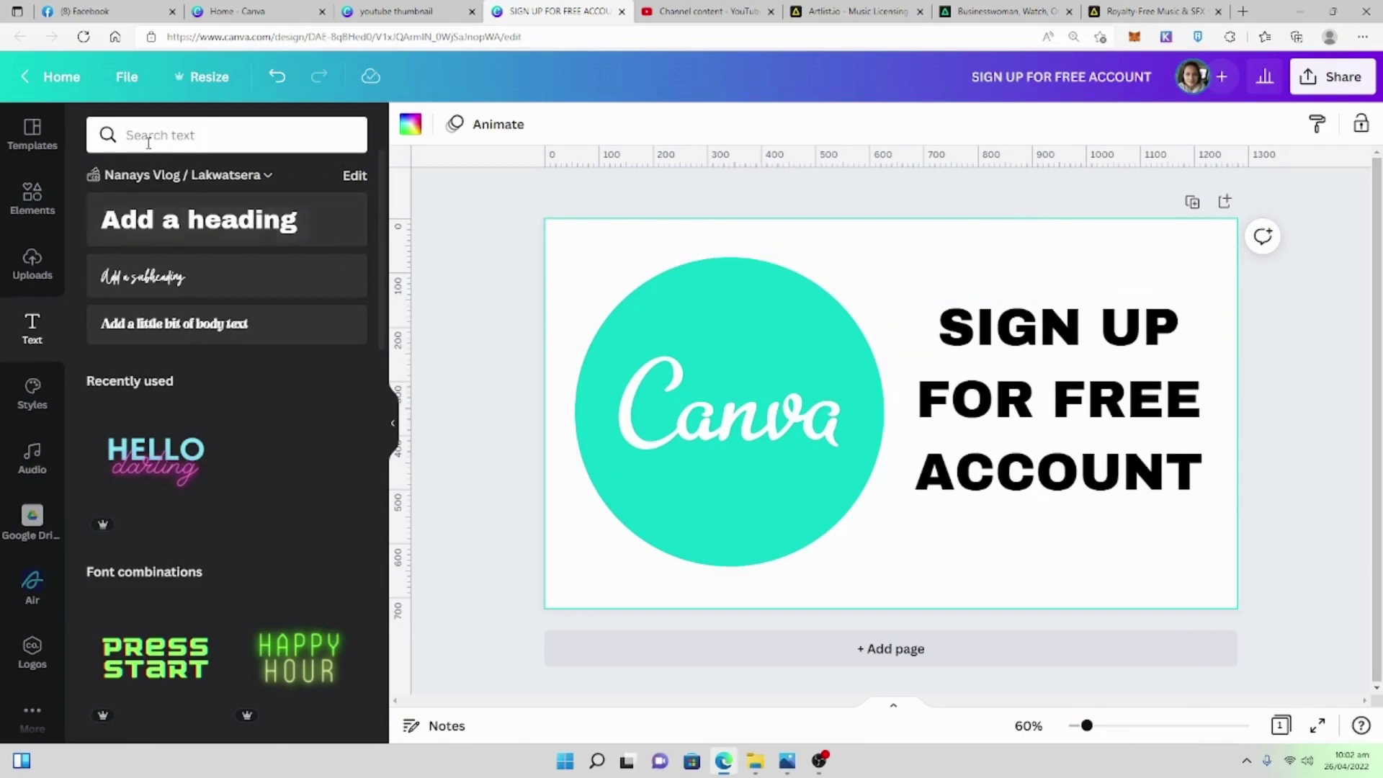
# Search the elements for "pow", add the light blue burst graphic below the heading, and change its fill to red.
pyautogui.click(32, 198)
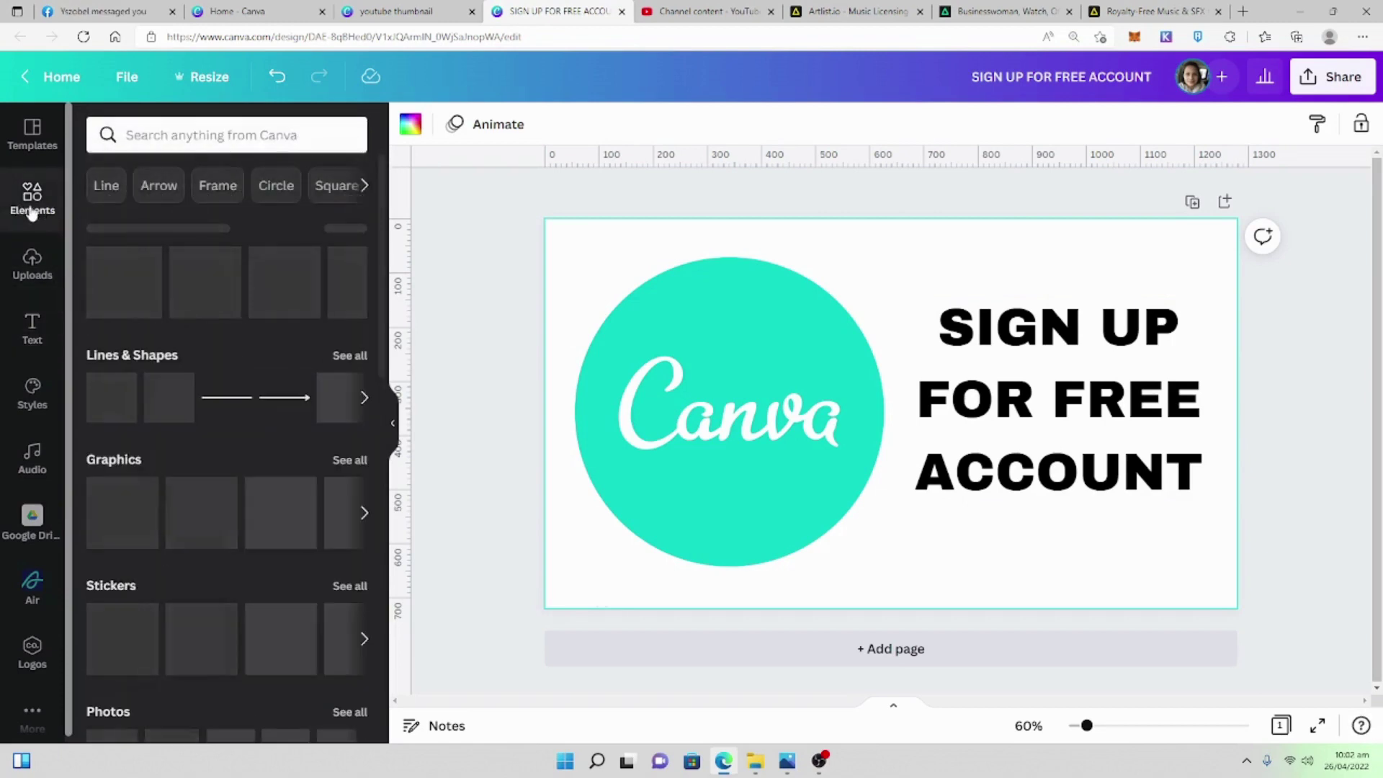
pyautogui.click(180, 135)
pyautogui.write('pow')
pyautogui.press('Return')
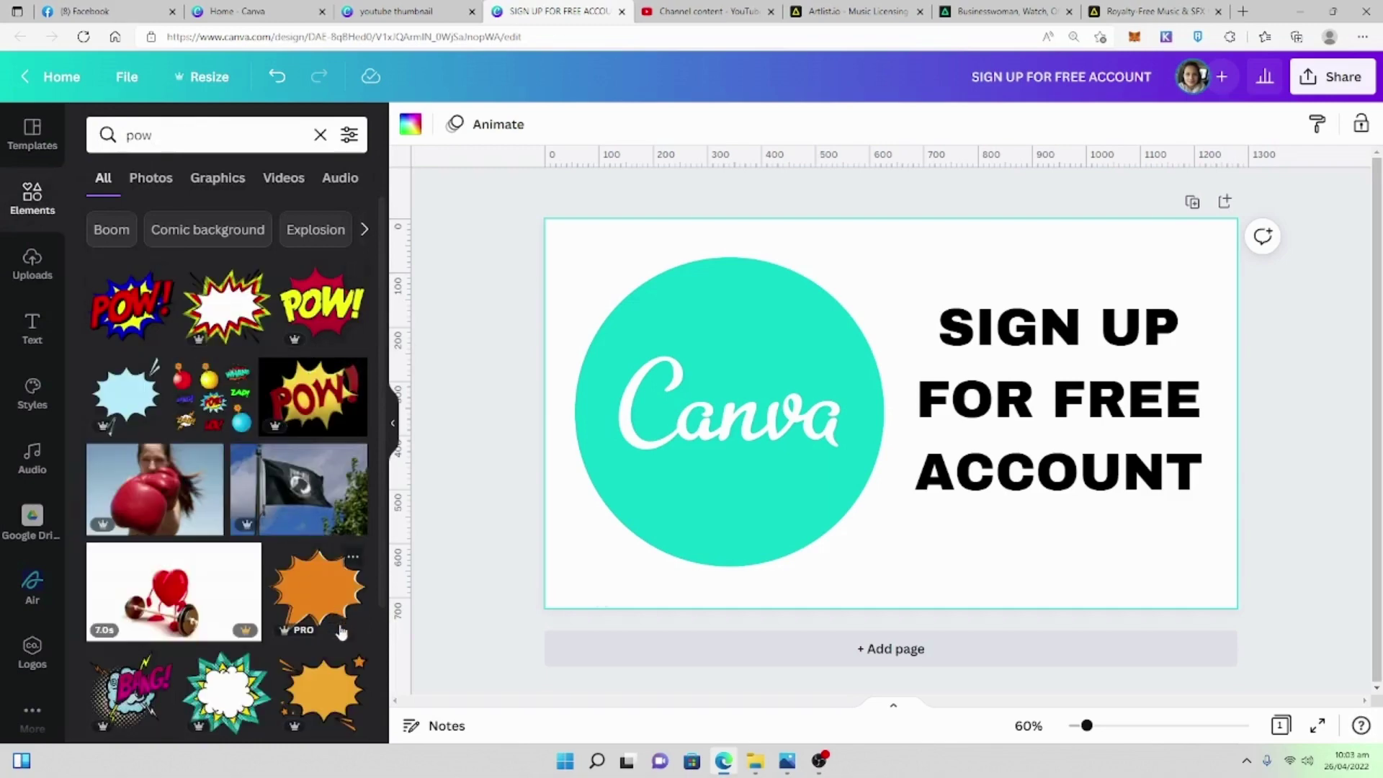
pyautogui.scroll(-3, 171, 459)
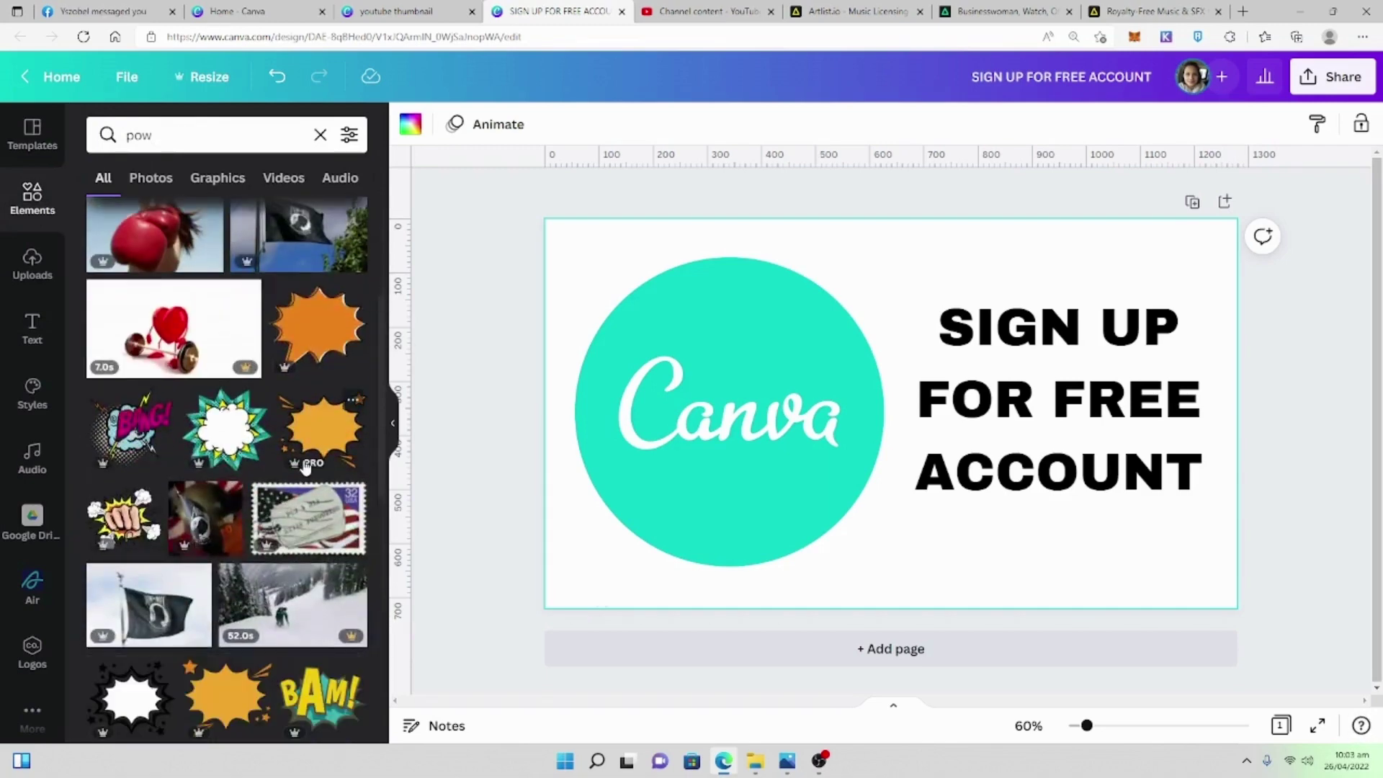
pyautogui.scroll(-5, 306, 467)
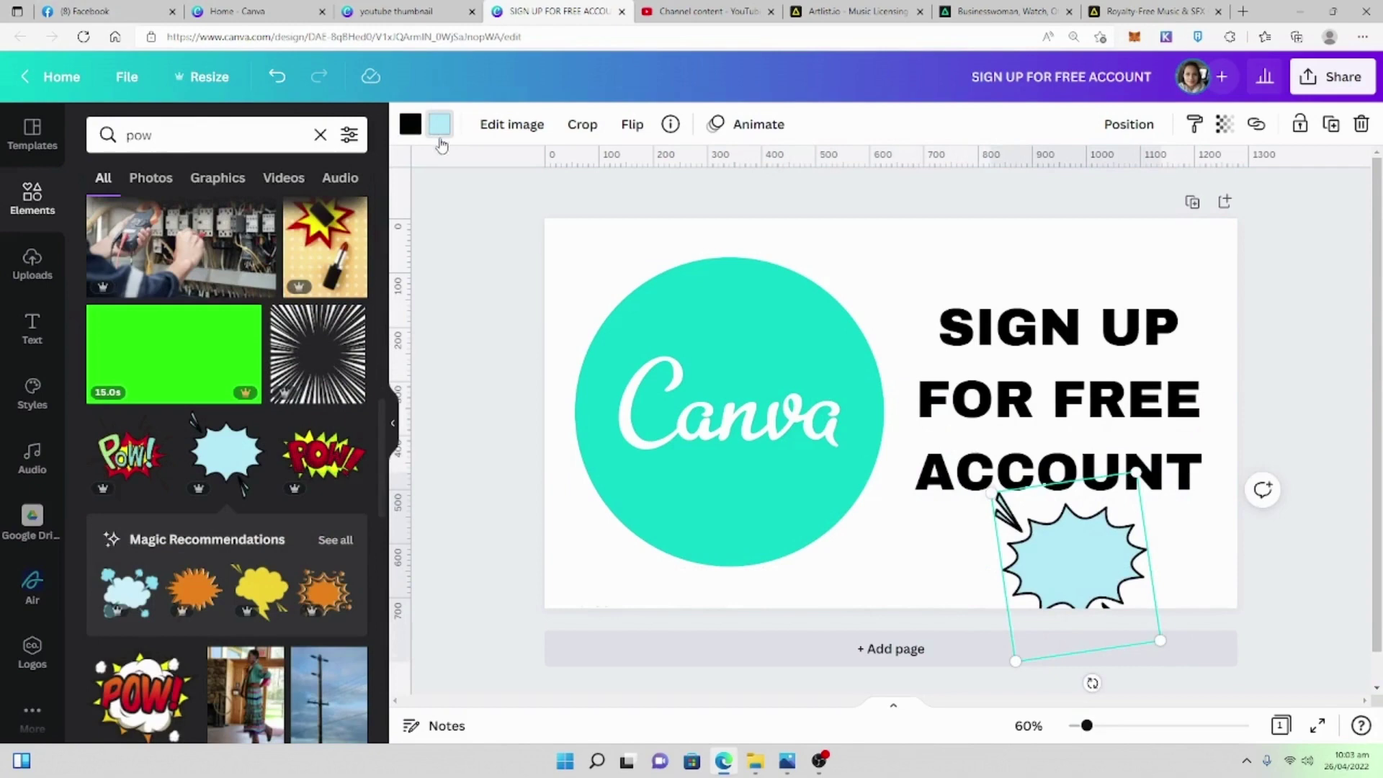
pyautogui.click(439, 123)
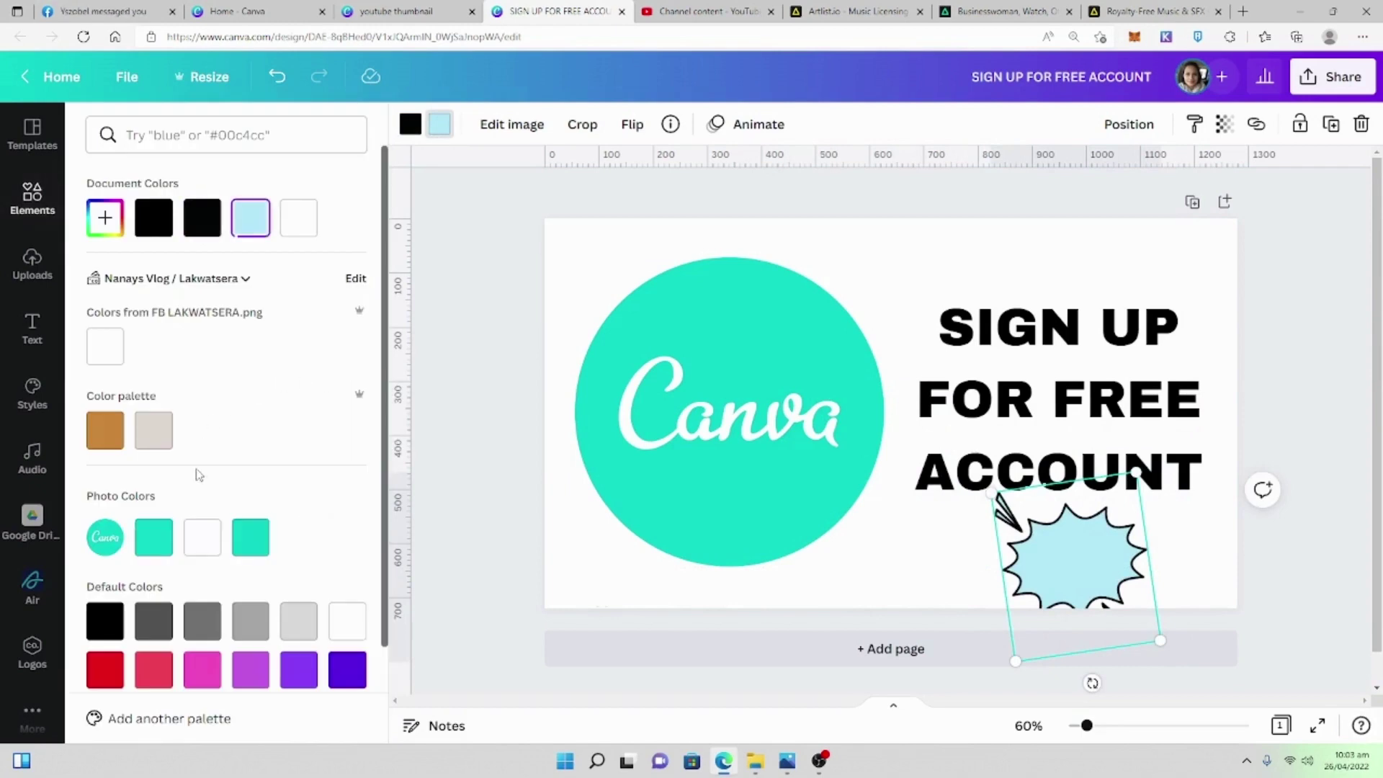
pyautogui.click(105, 669)
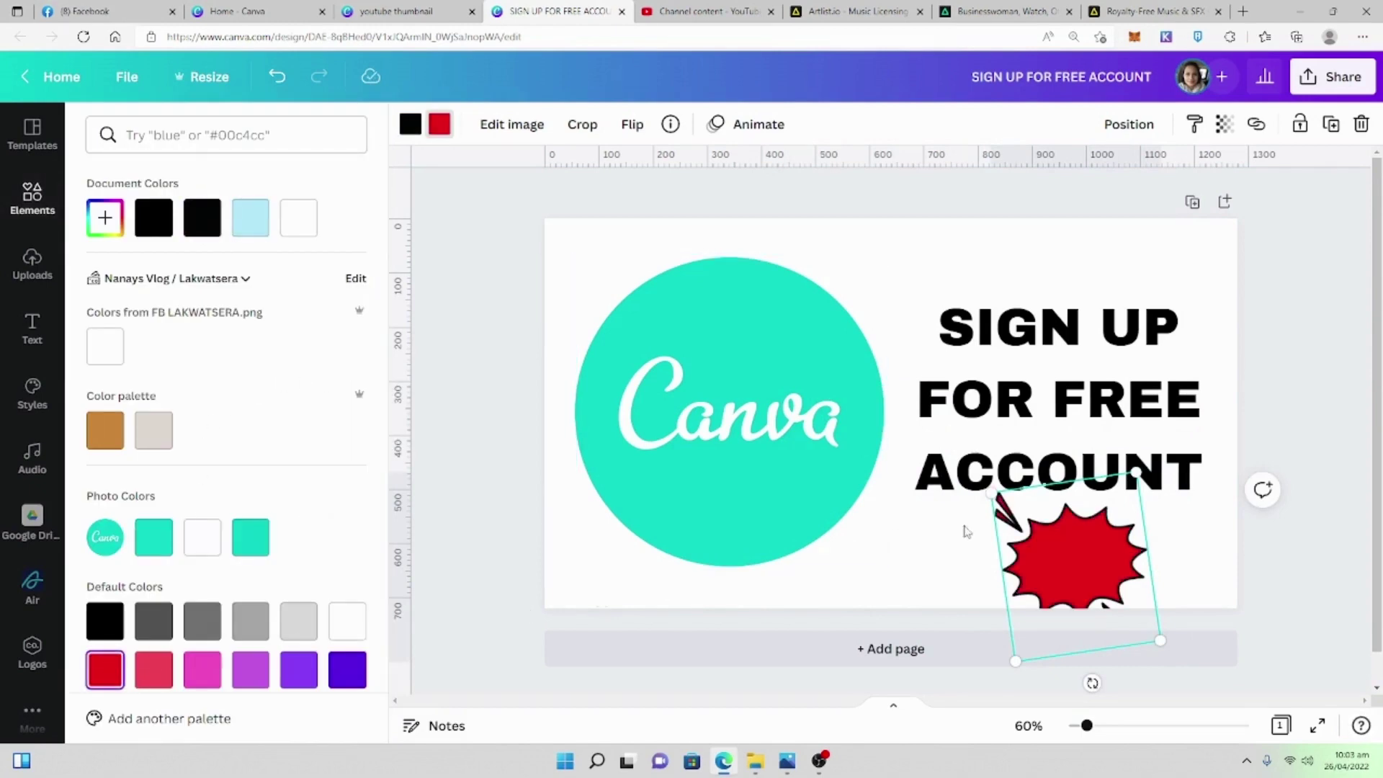
# Add a heading reading "NOW" and place it on the red burst.
pyautogui.click(36, 328)
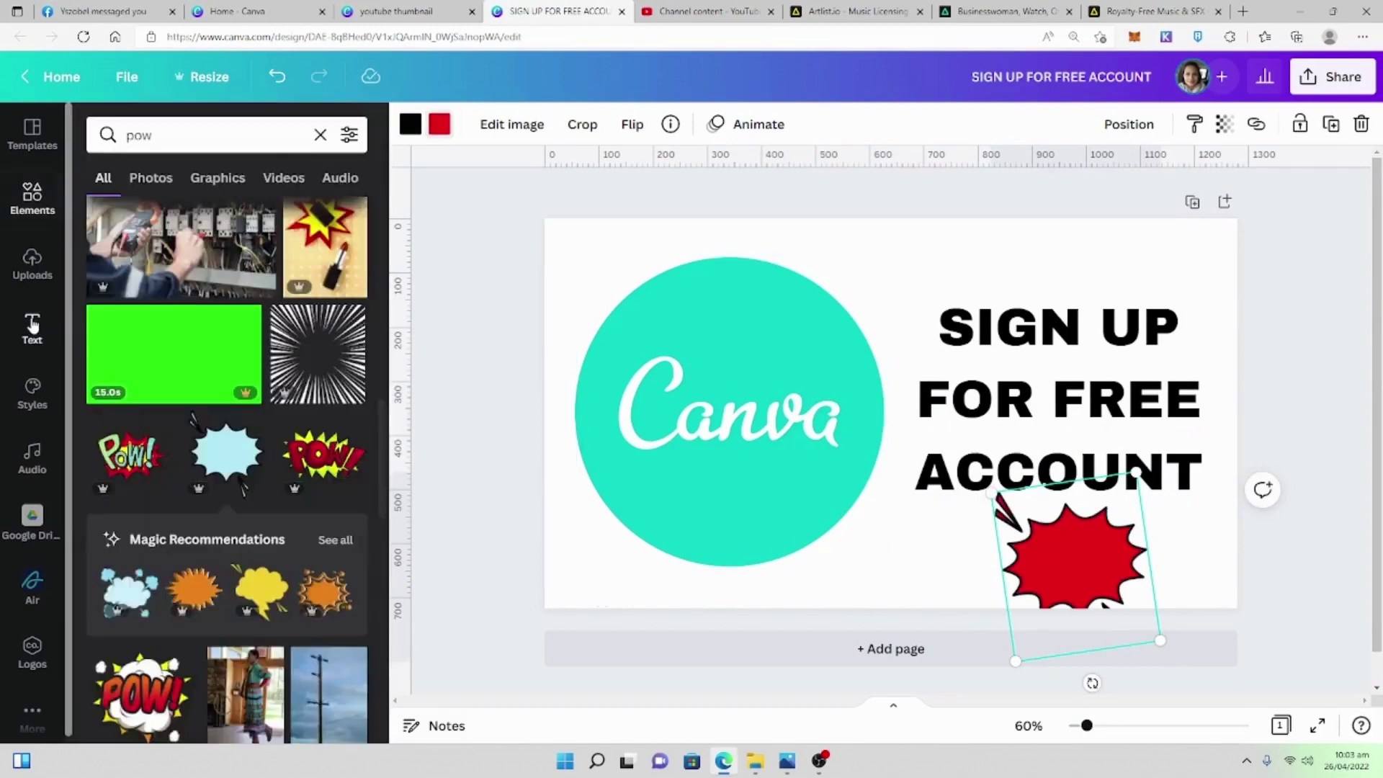
pyautogui.click(191, 224)
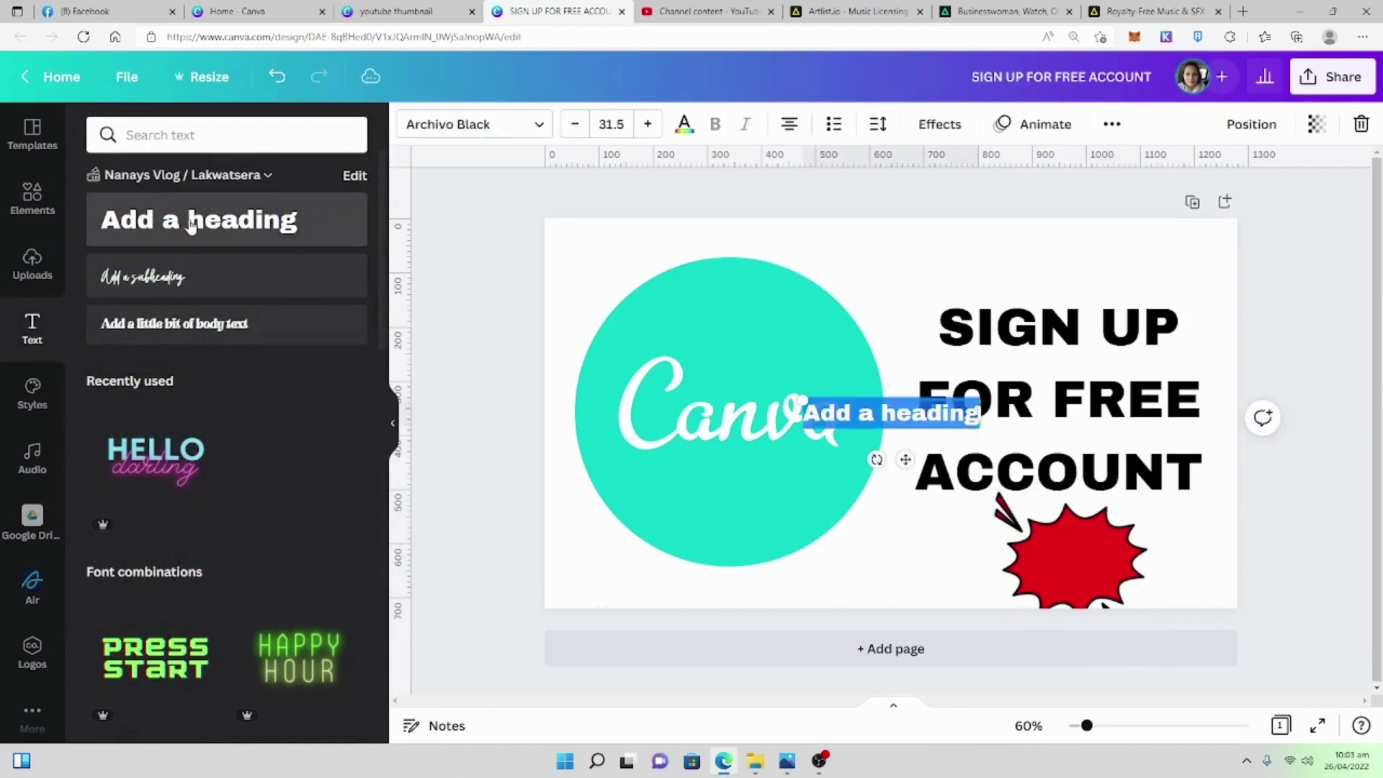
pyautogui.write('NOW')
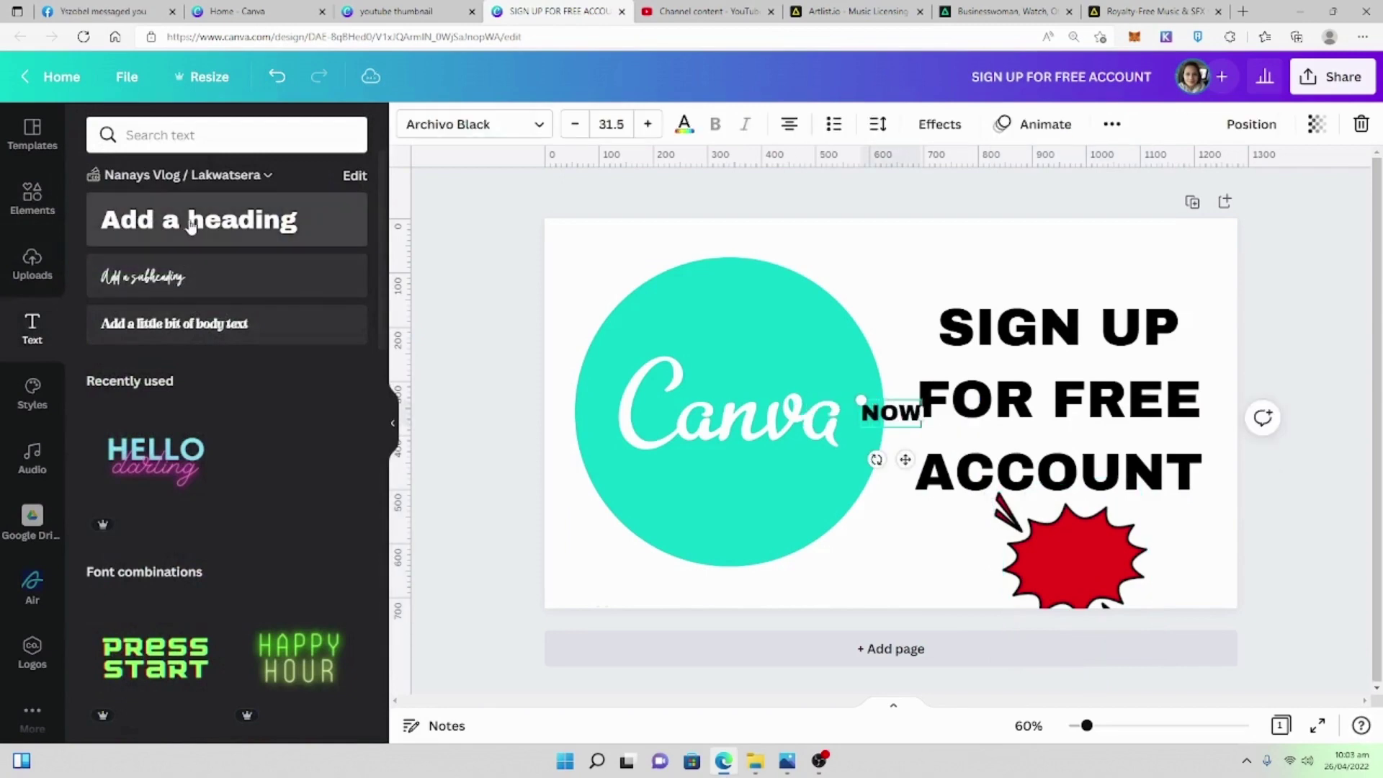
pyautogui.moveTo(915, 470); pyautogui.dragTo(1113, 624)
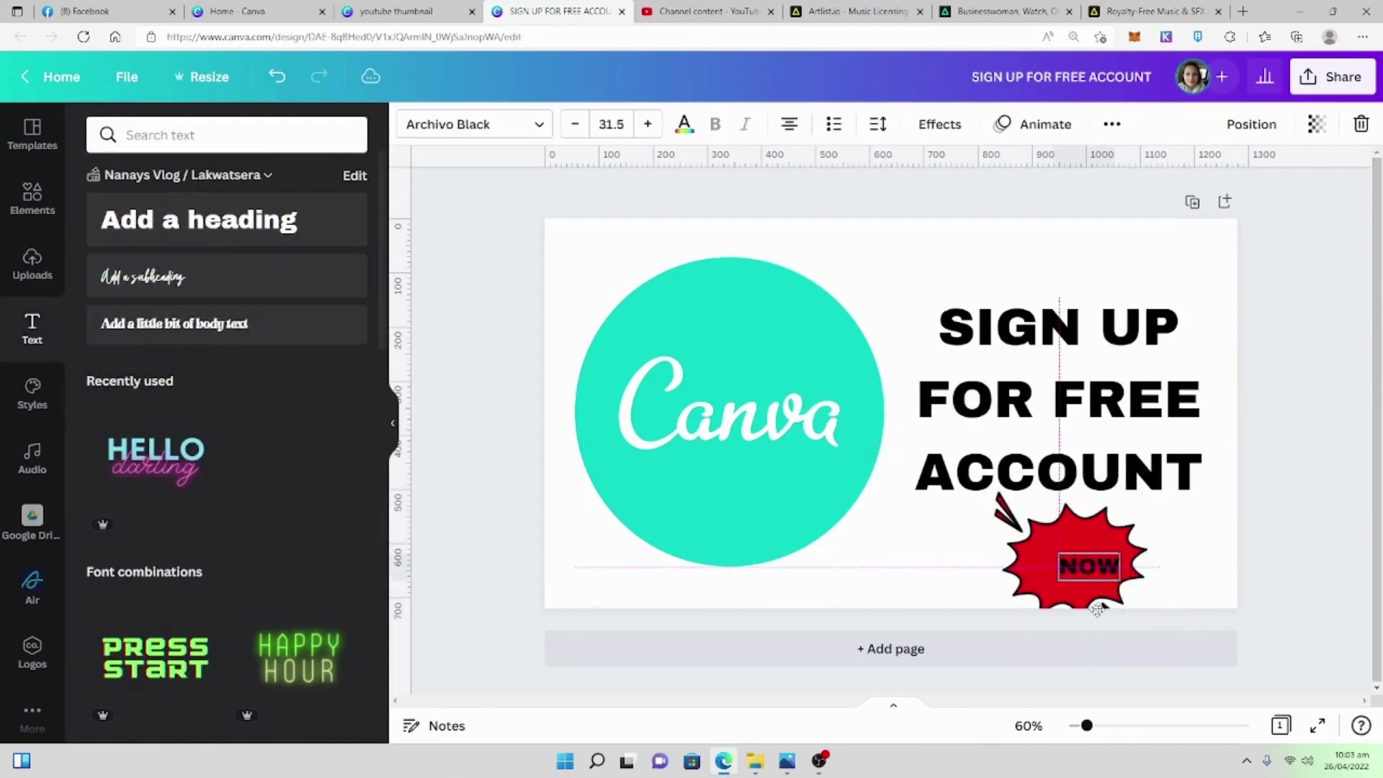
# Recolour the "NOW" text white, enlarge it to about size 45.7, and tilt it upward across the red burst.
pyautogui.click(685, 124)
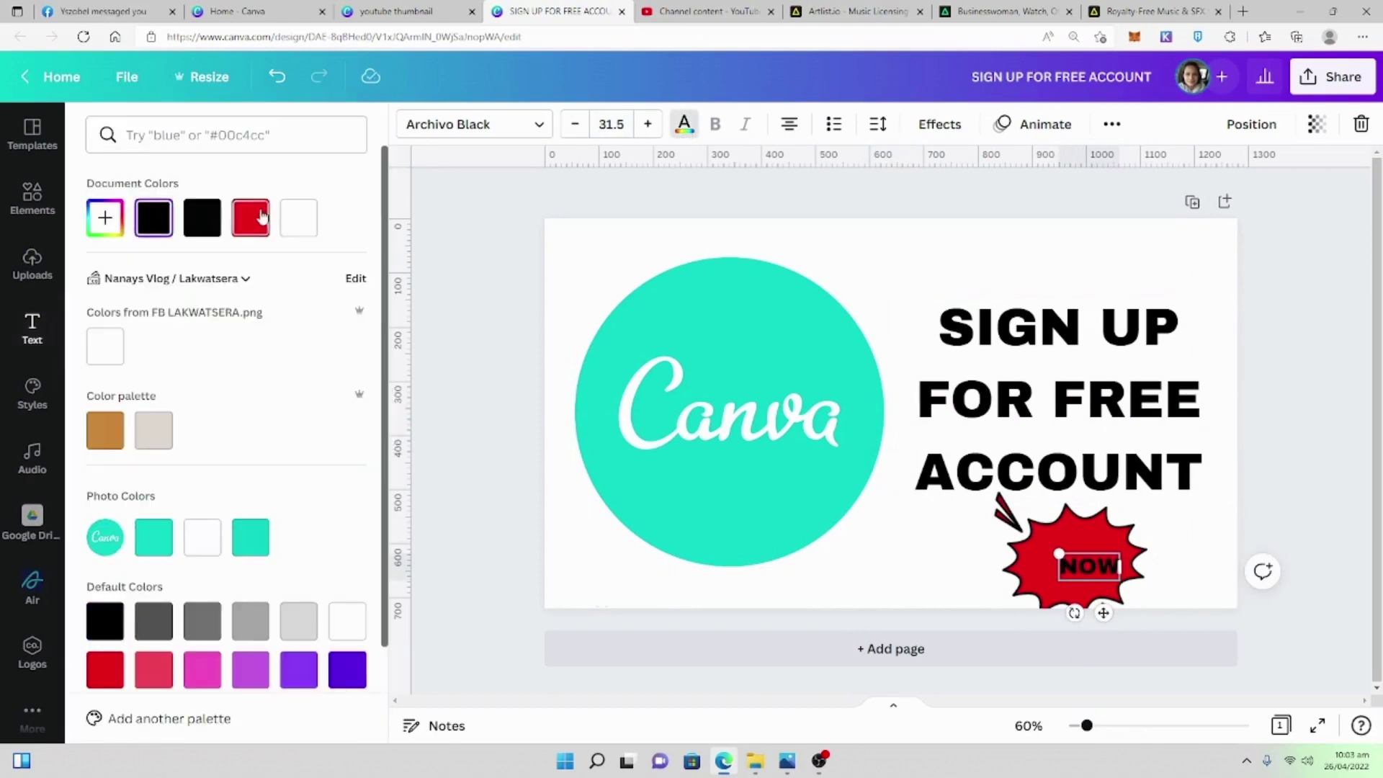
pyautogui.click(298, 218)
pyautogui.moveTo(1057, 554); pyautogui.dragTo(1012, 535)
pyautogui.moveTo(1054, 613); pyautogui.dragTo(1110, 602)
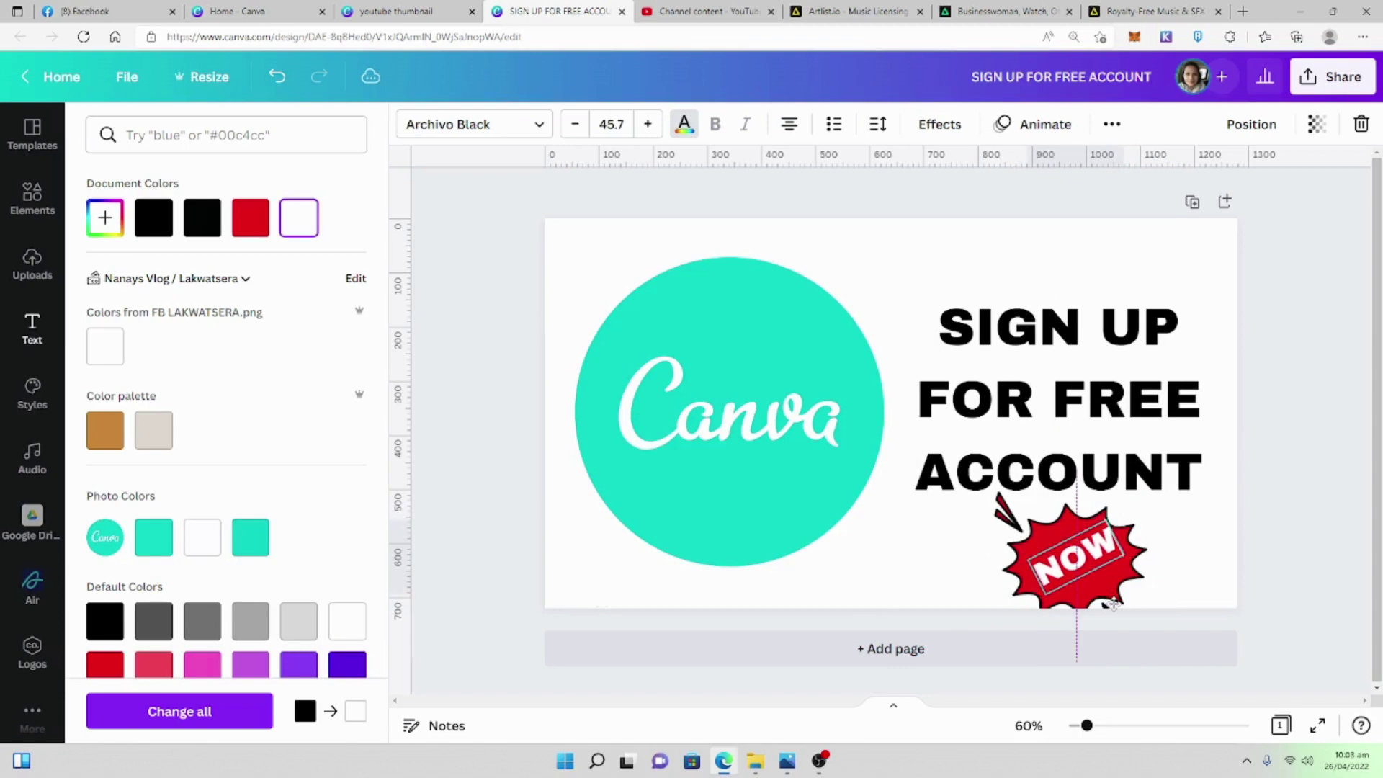
pyautogui.click(918, 268)
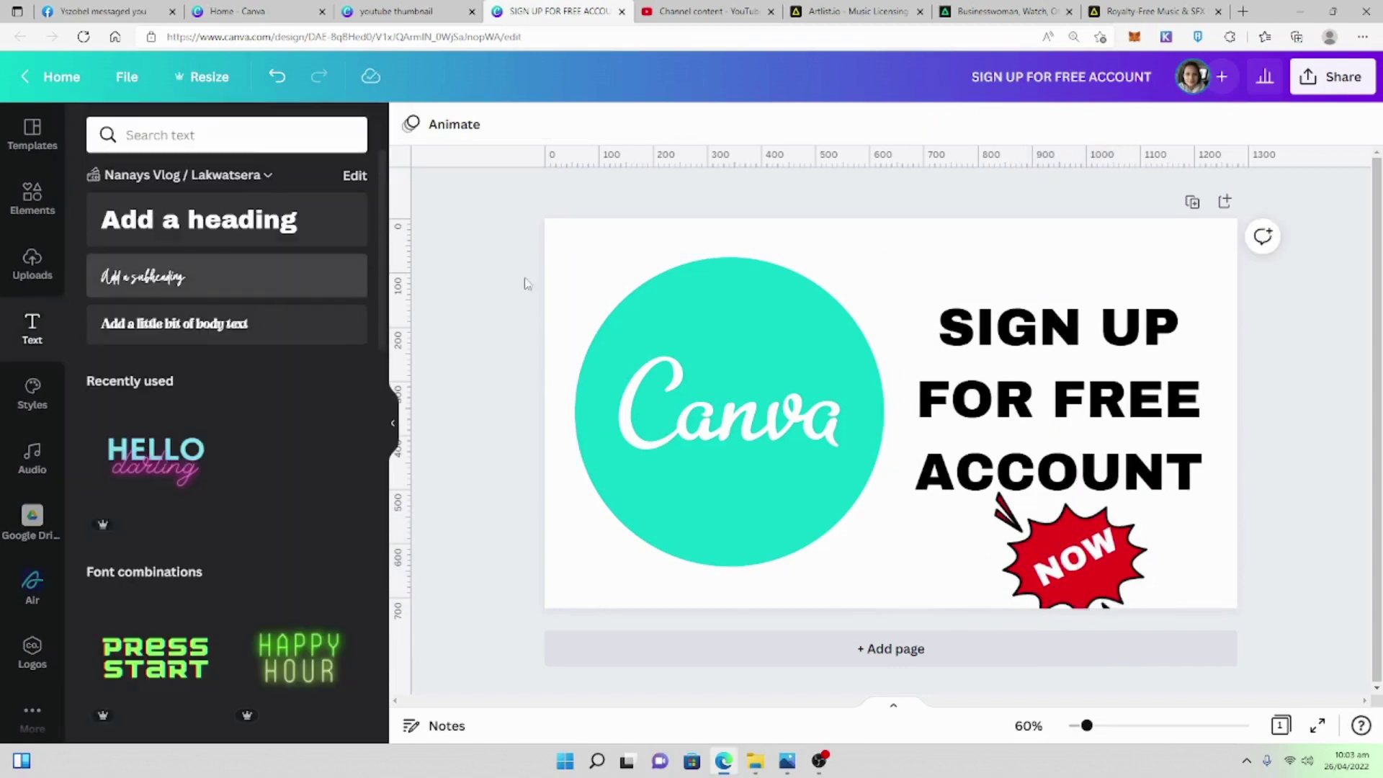
# Try beige and the logo's turquoise shades as the page background, and undo the colour changes.
pyautogui.click(589, 246)
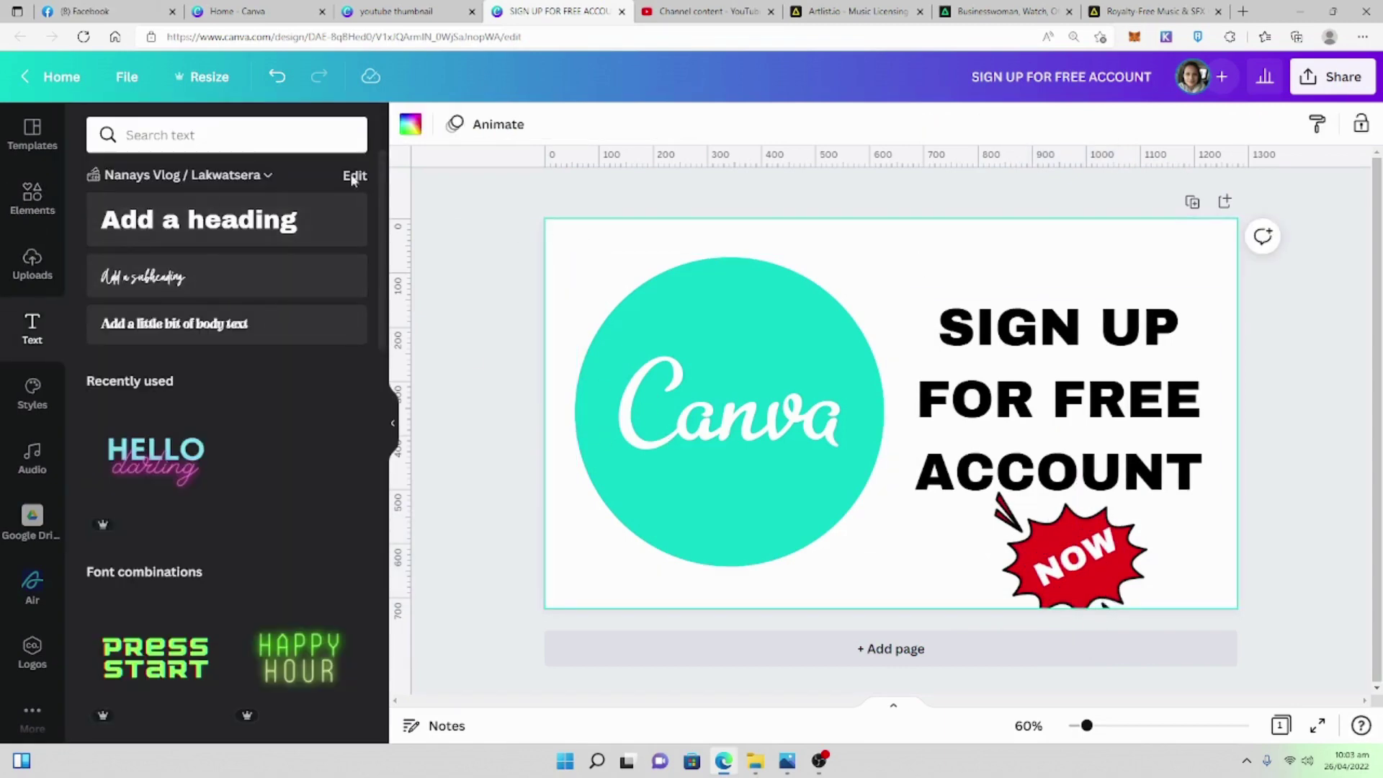
pyautogui.click(409, 124)
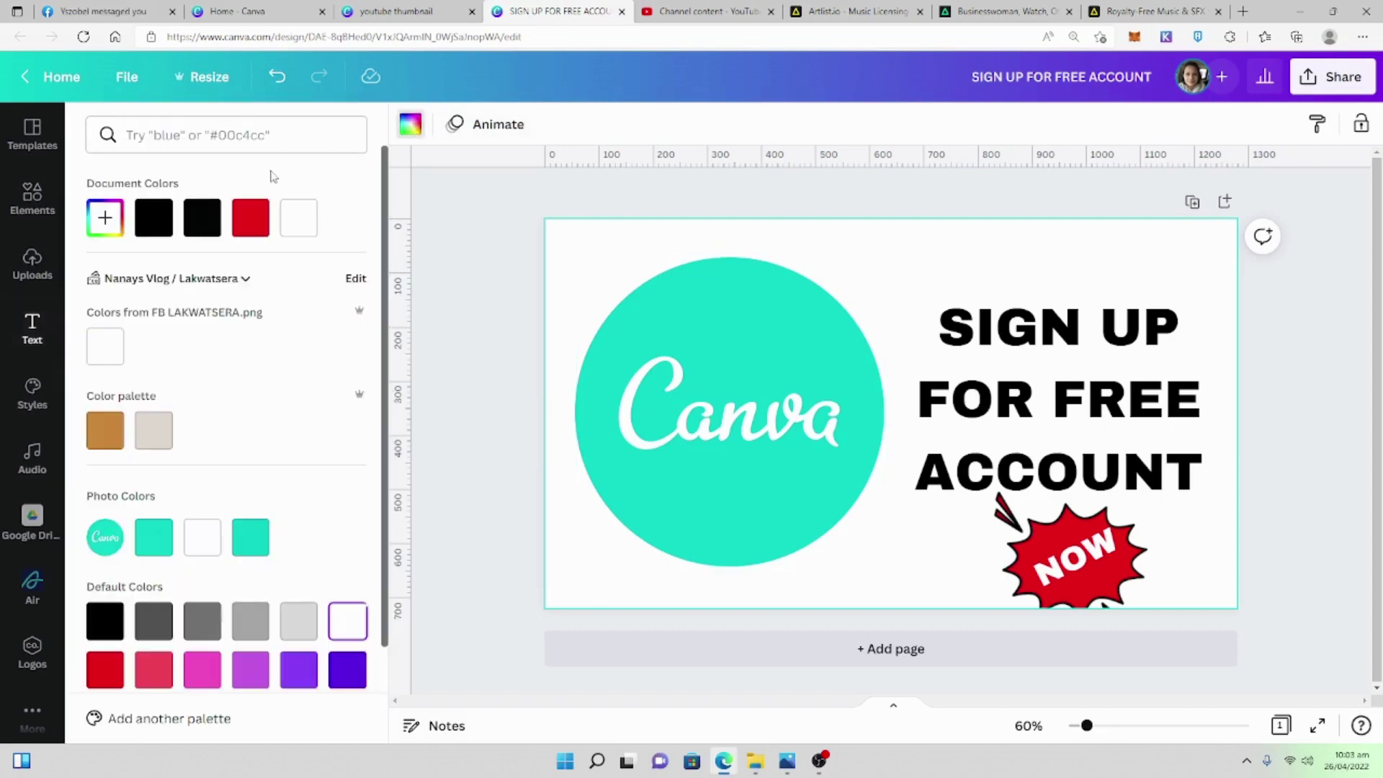
pyautogui.click(157, 434)
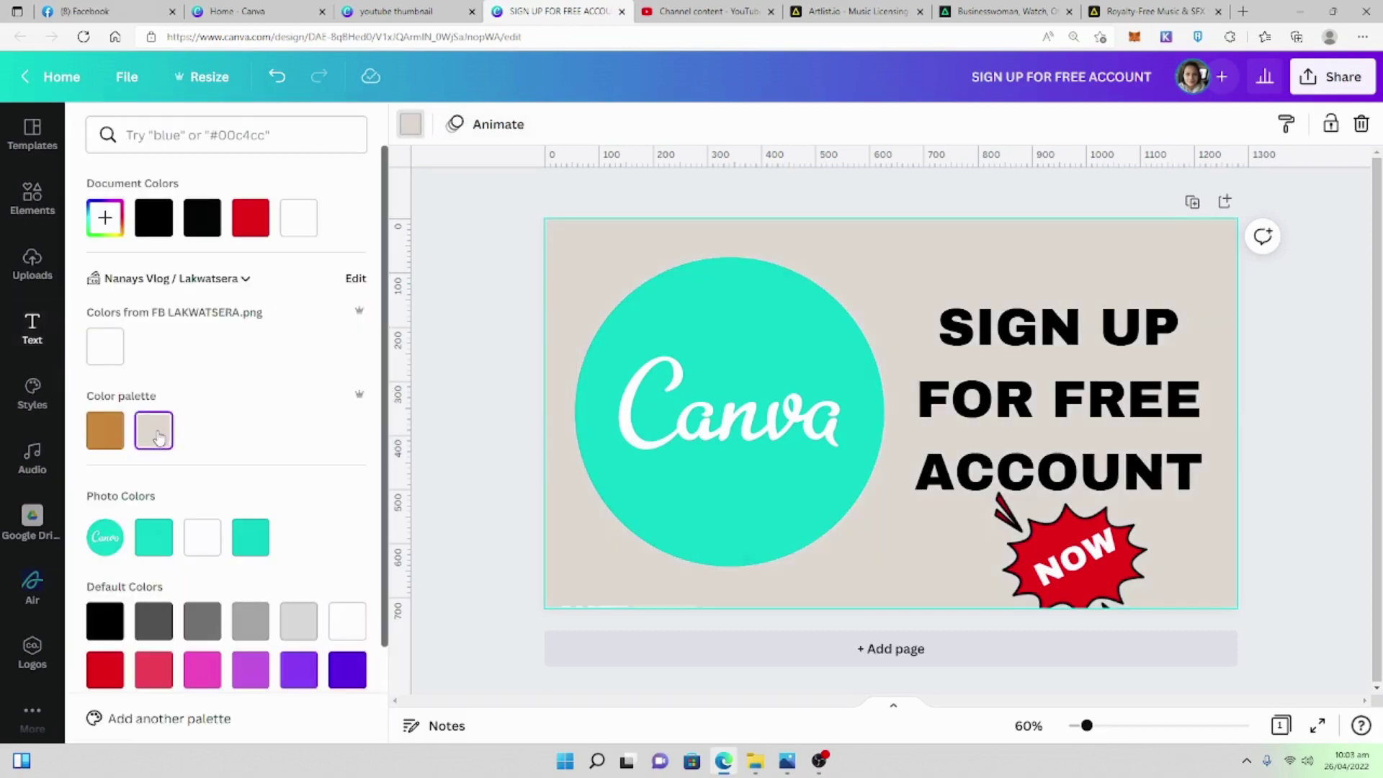
pyautogui.scroll(-2, 244, 369)
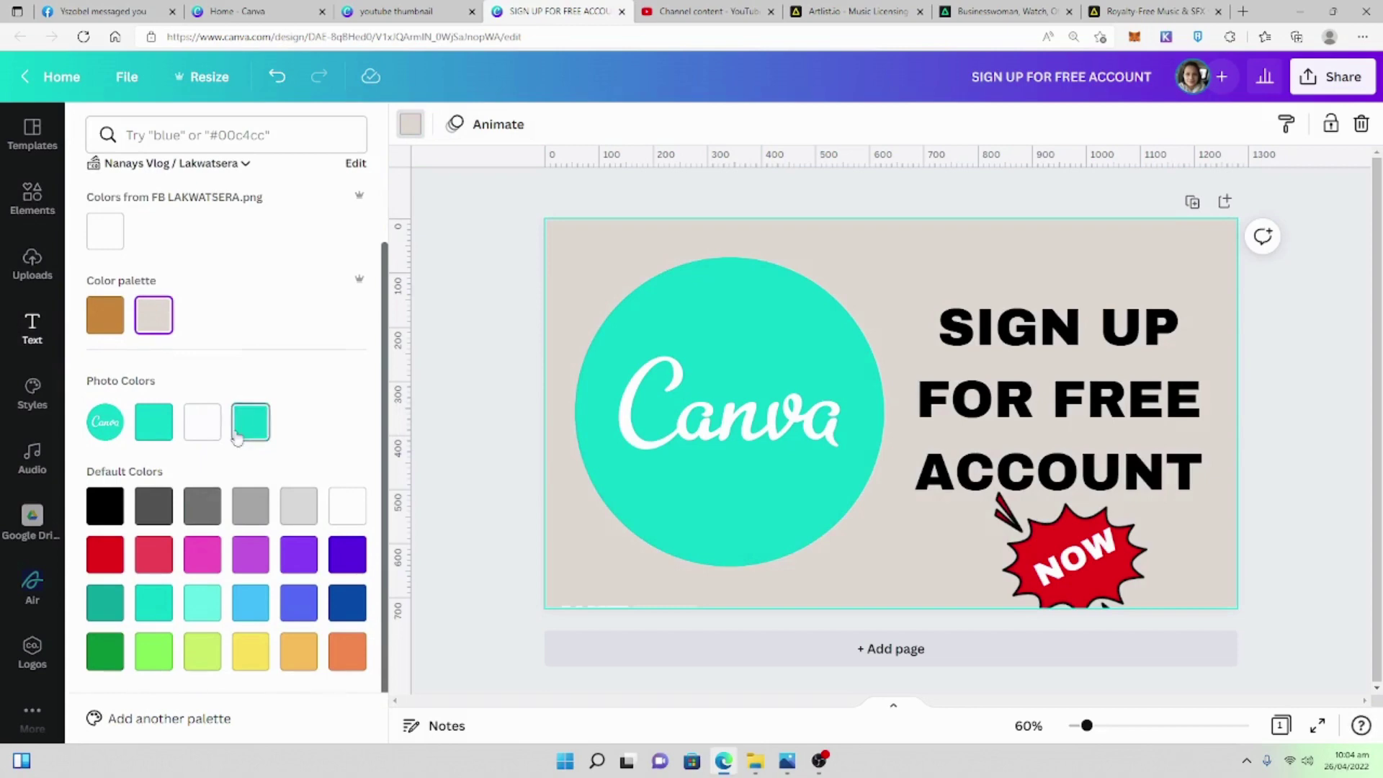
pyautogui.click(159, 432)
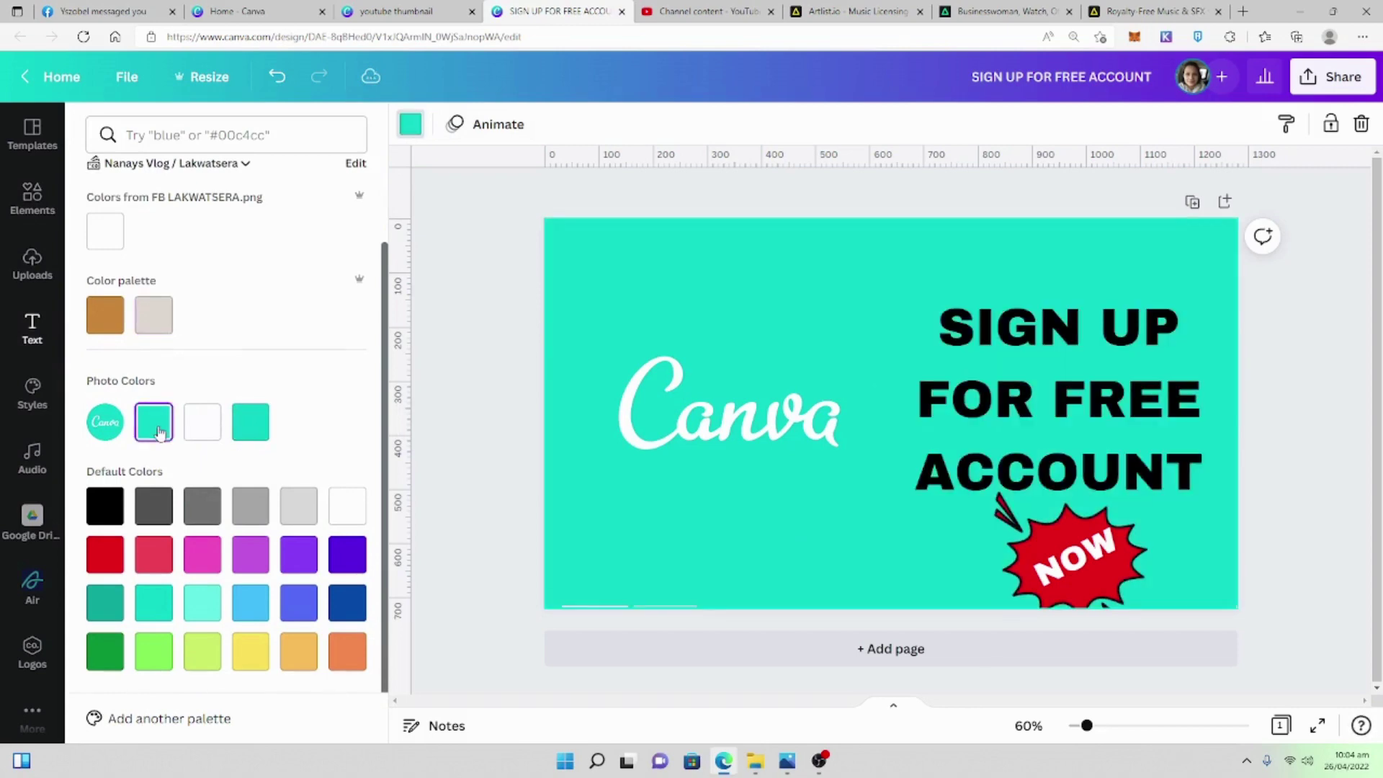
pyautogui.click(256, 432)
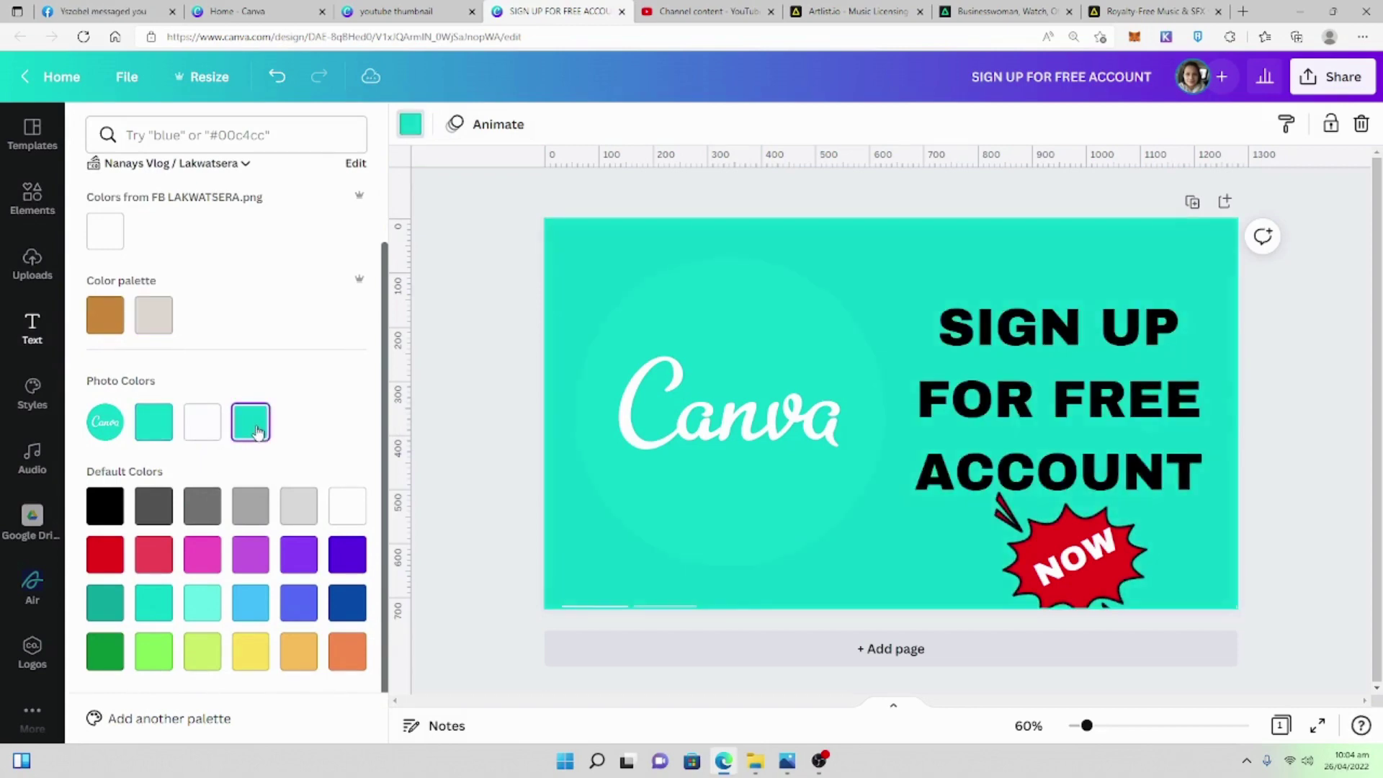
pyautogui.hotkey('ctrl', 'z')
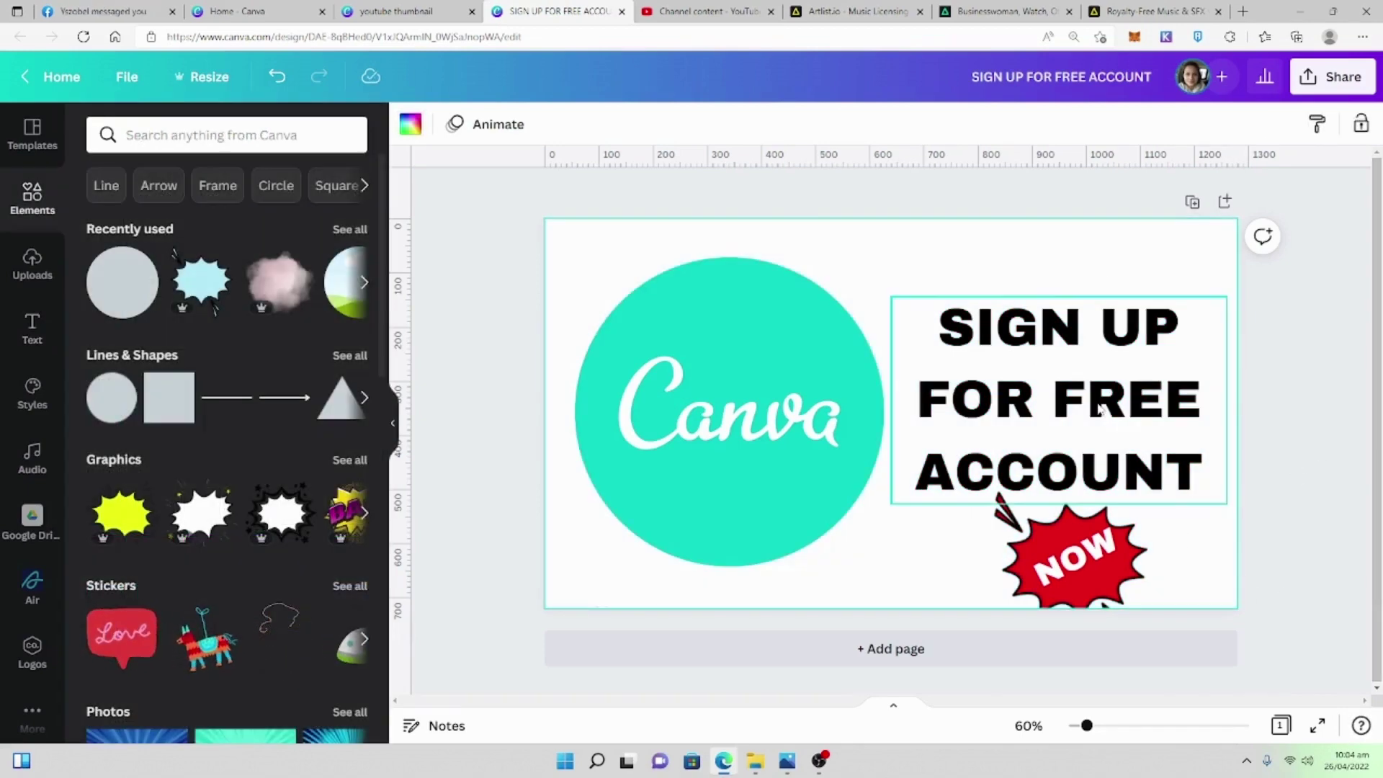
# Move the "SIGN UP FOR FREE ACCOUNT" heading up to make room above the red burst.
pyautogui.moveTo(1109, 380); pyautogui.dragTo(1107, 331)
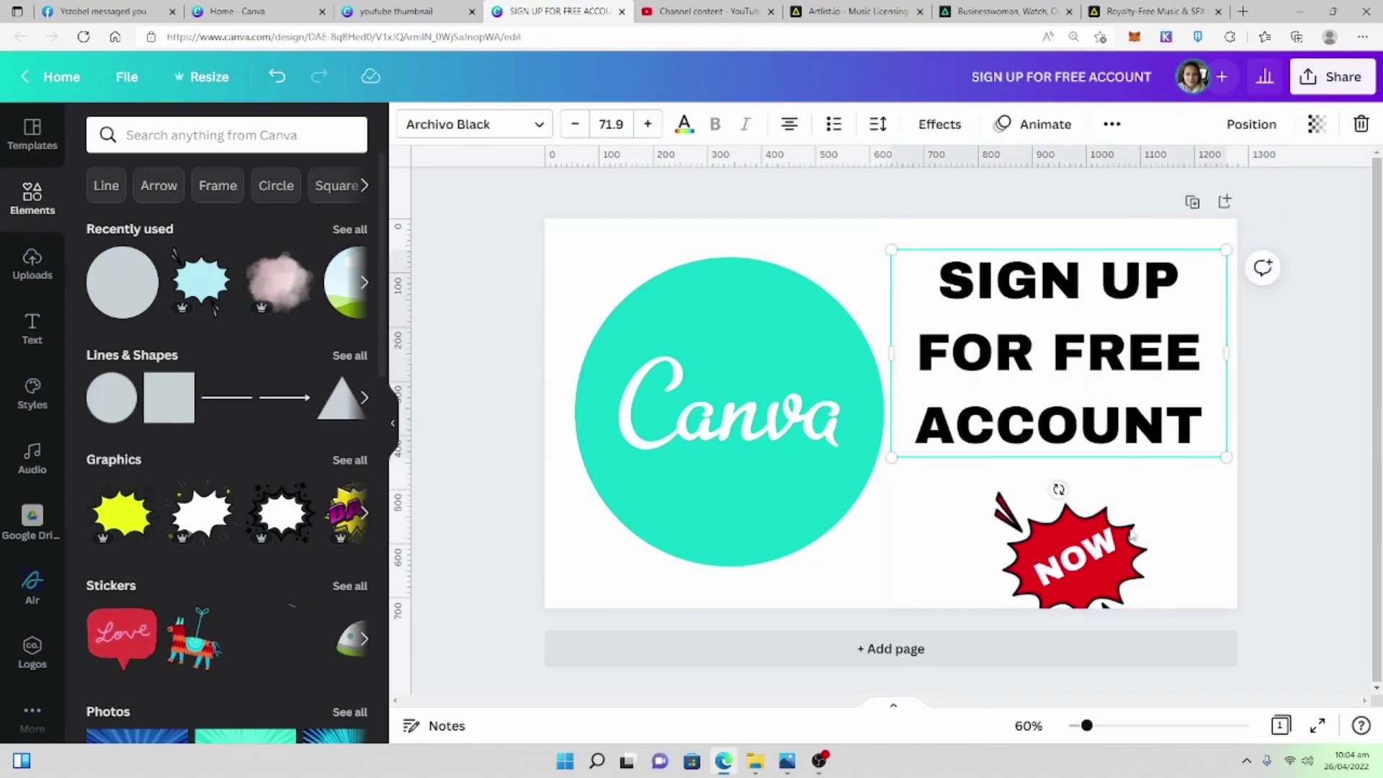
pyautogui.click(1102, 565)
pyautogui.moveTo(1102, 567)
pyautogui.mouseDown()
pyautogui.moveTo(957, 533)
pyautogui.moveTo(1009, 554)
pyautogui.moveTo(1100, 546)
pyautogui.mouseUp()
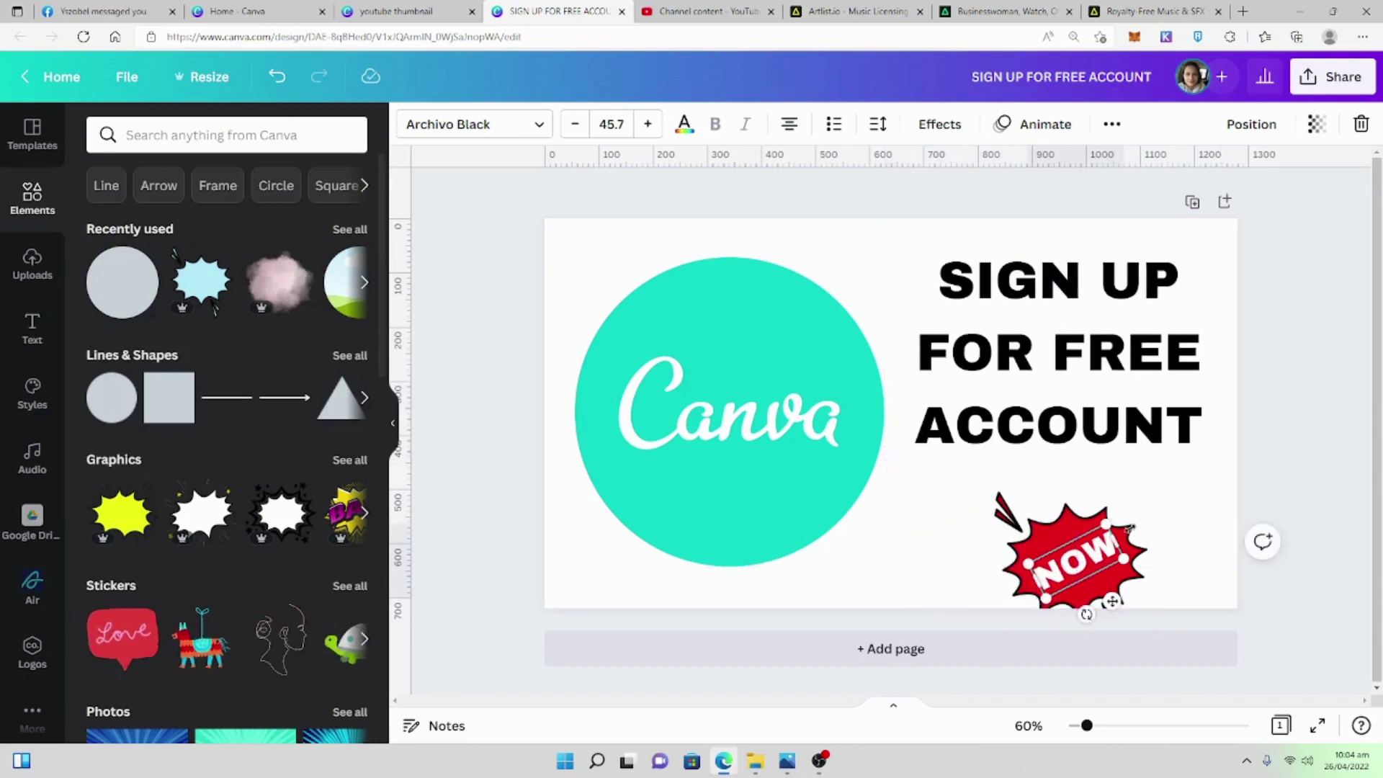
pyautogui.click(1175, 554)
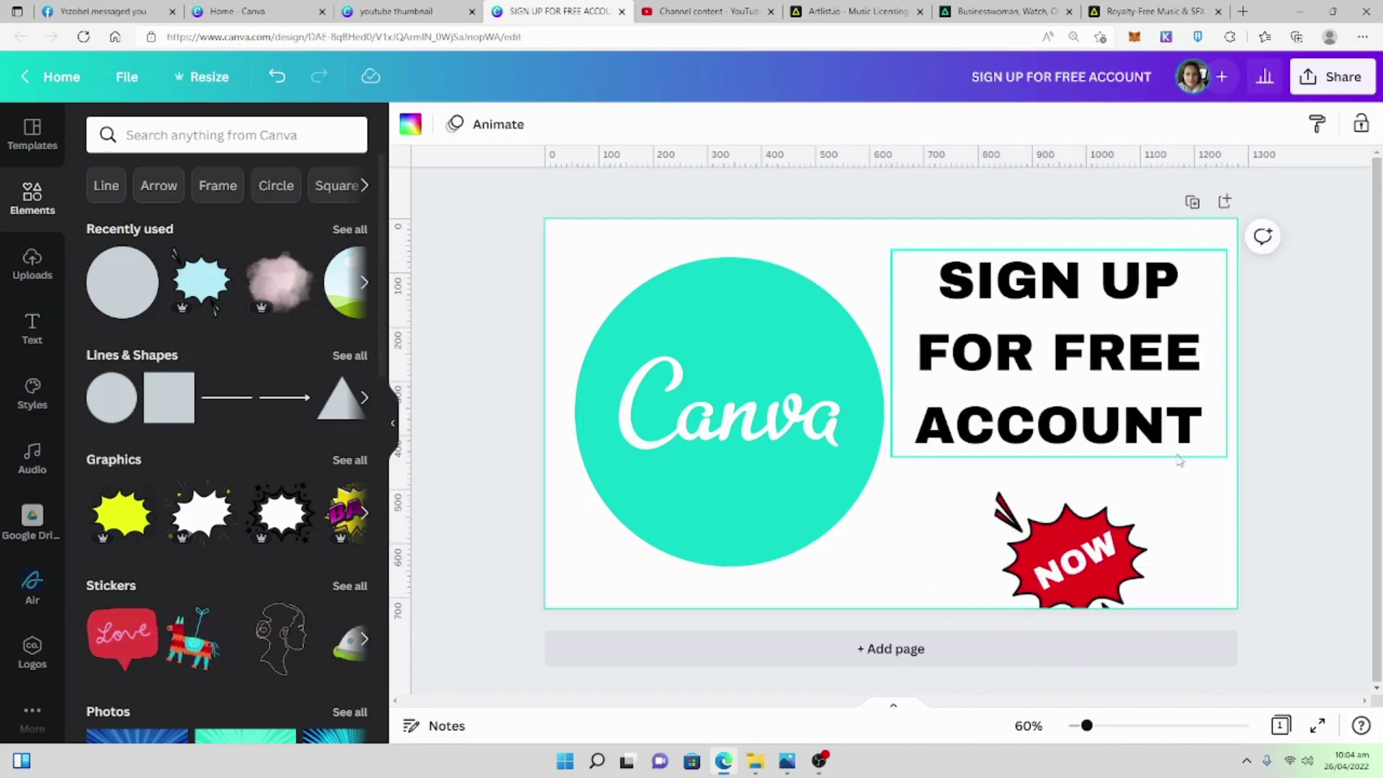
# Group the "NOW" text with the red burst and move the group up so it fits fully on the page below the heading.
pyautogui.moveTo(1196, 574); pyautogui.dragTo(993, 481)
pyautogui.click(1229, 124)
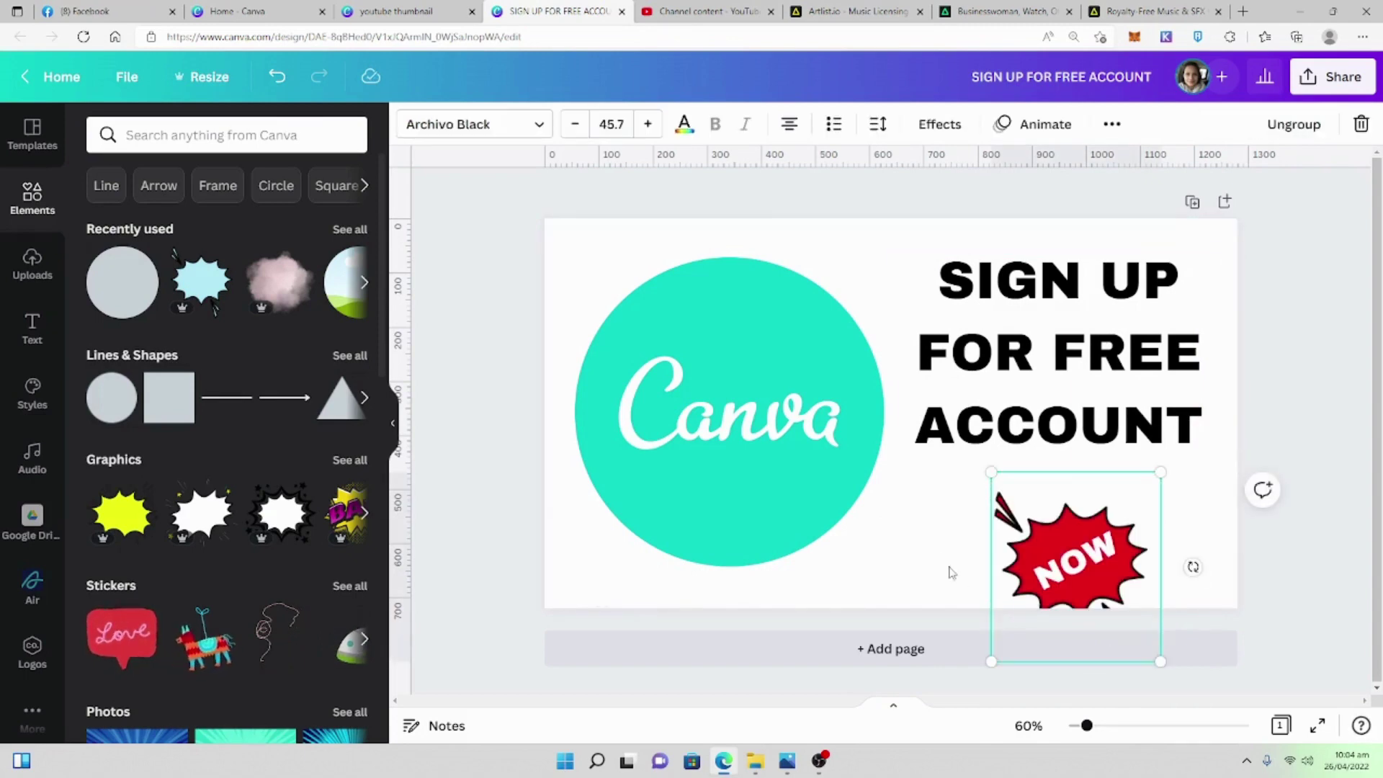
pyautogui.moveTo(1119, 553); pyautogui.dragTo(1131, 510)
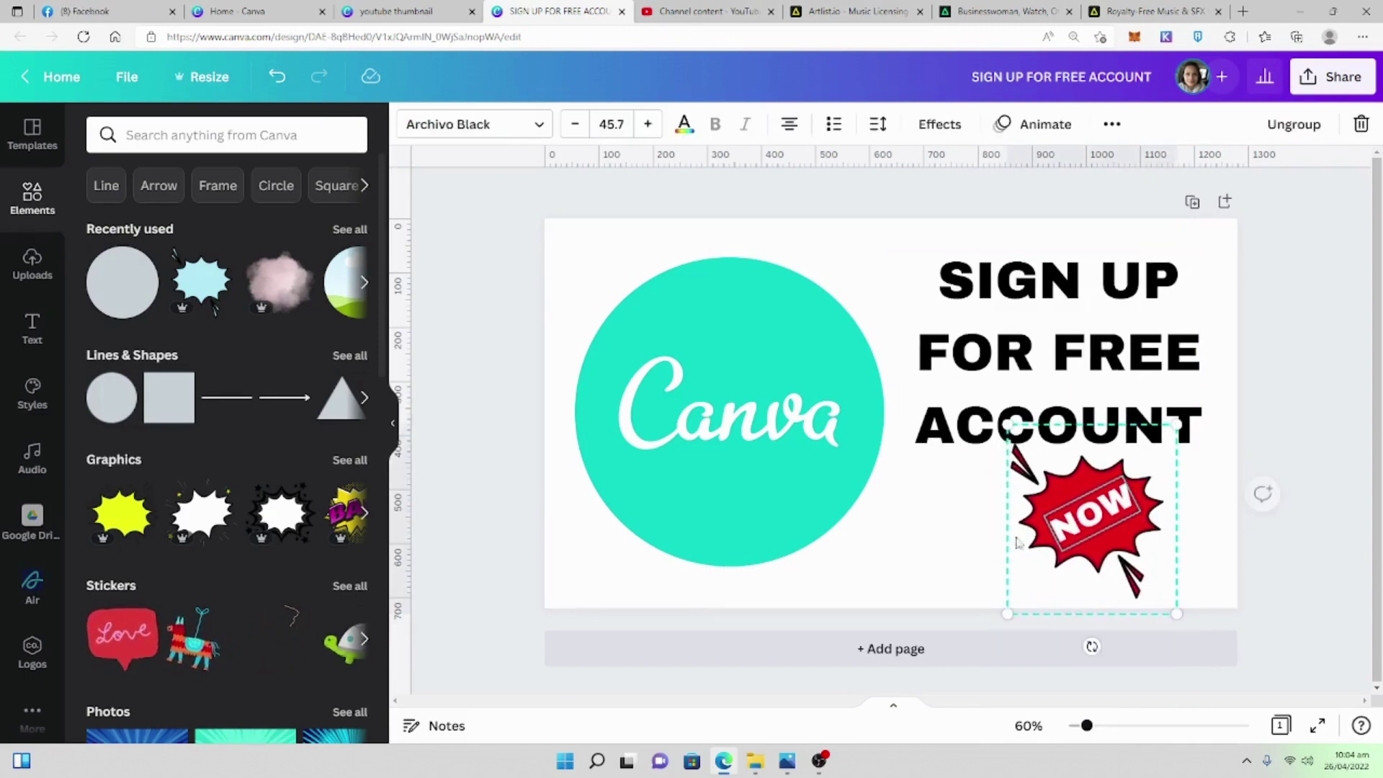
pyautogui.click(951, 586)
# Set the page background to the white from the logo's photo colours.
pyautogui.moveTo(597, 774)
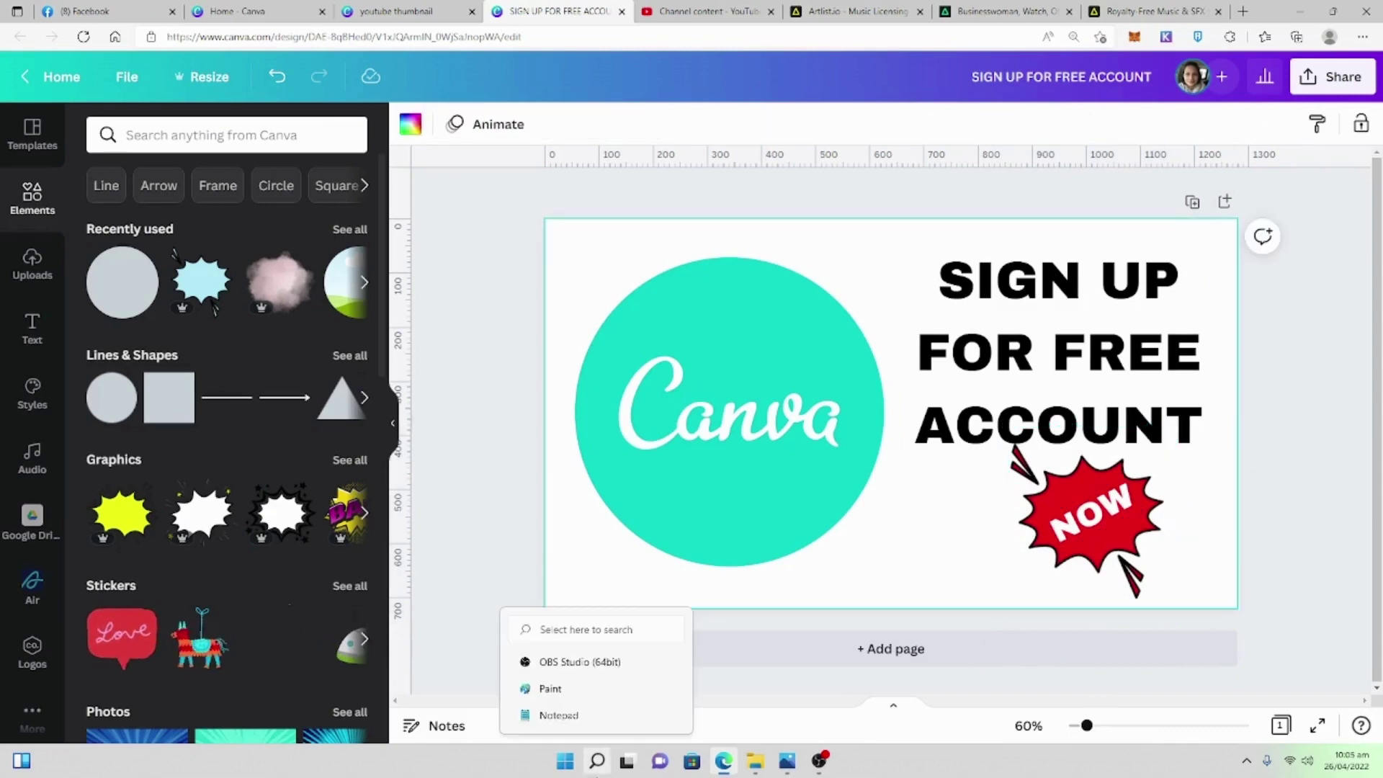
pyautogui.click(410, 124)
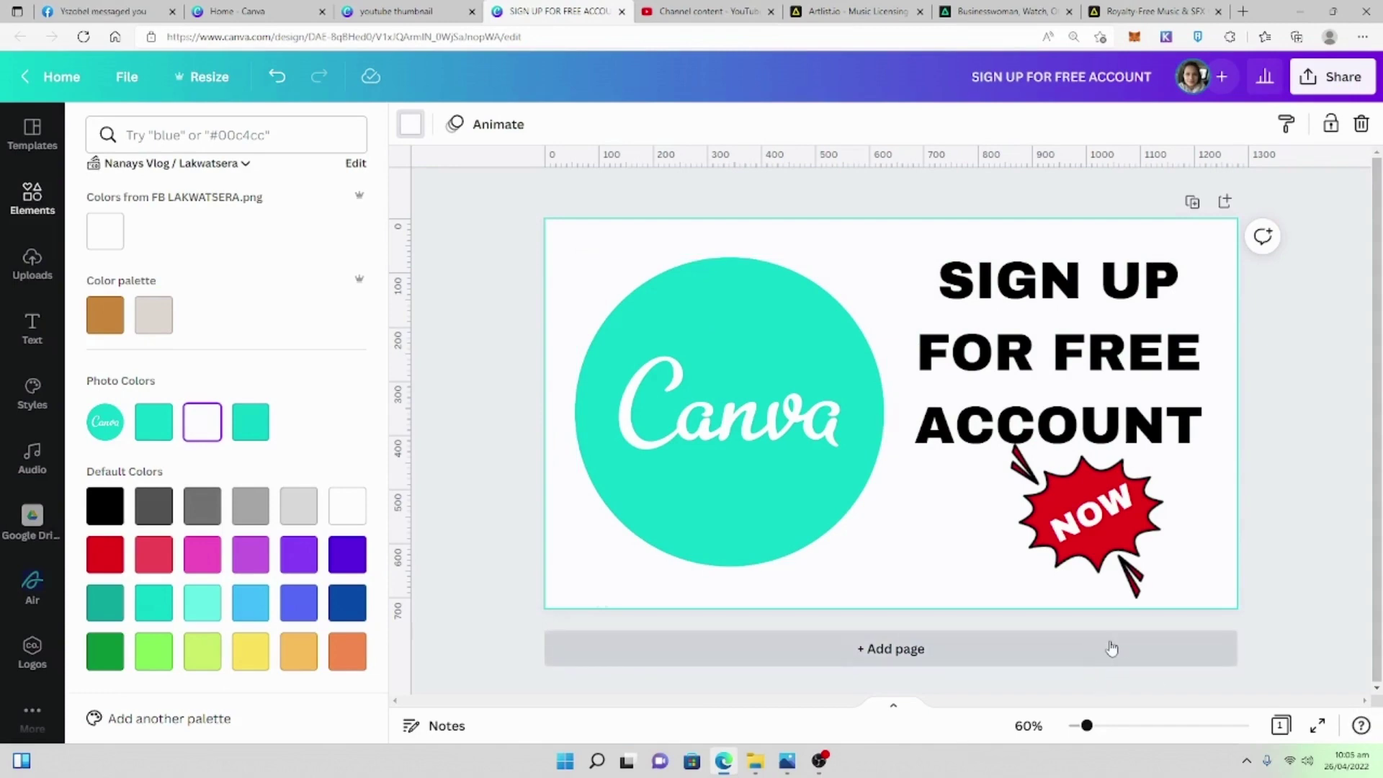
# Download the thumbnail as a PNG at size 1, 1280 × 720 px.
pyautogui.click(1315, 85)
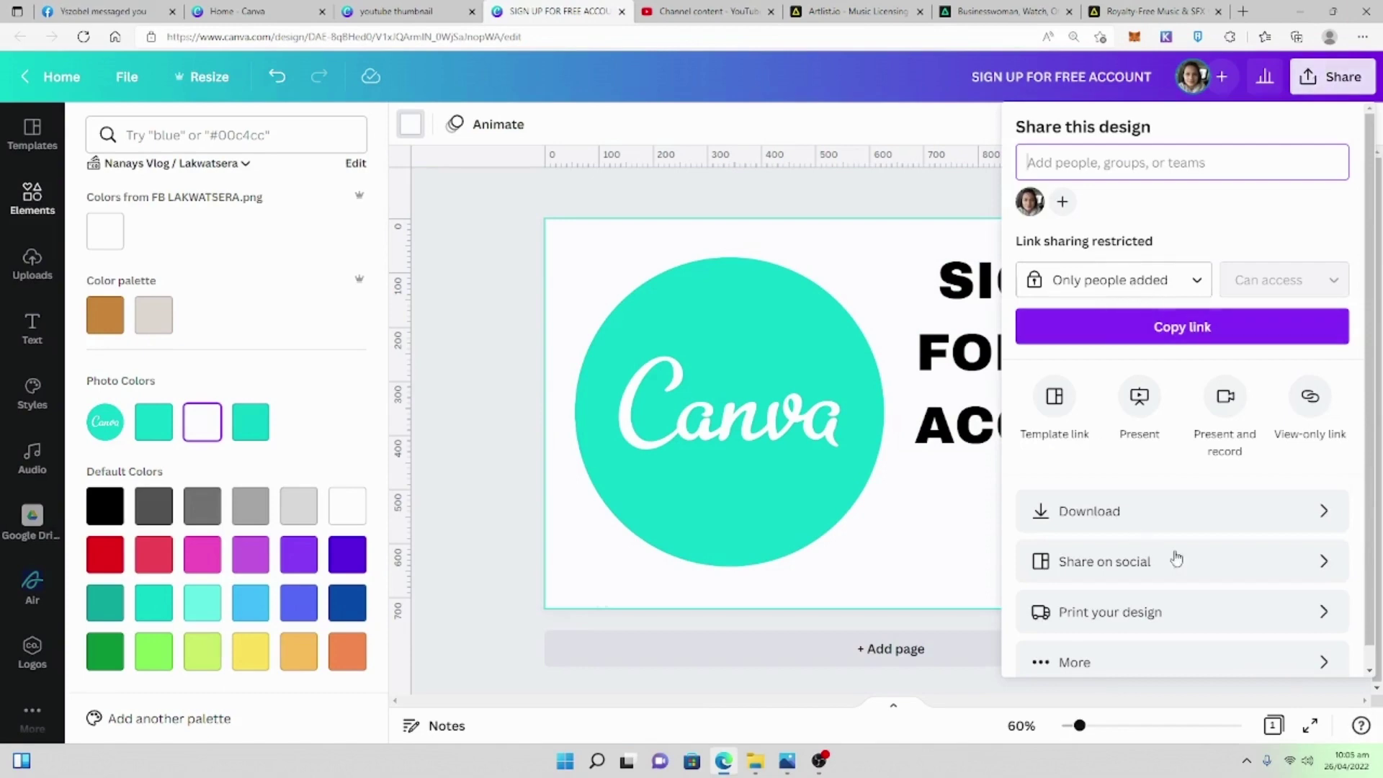
pyautogui.click(1330, 85)
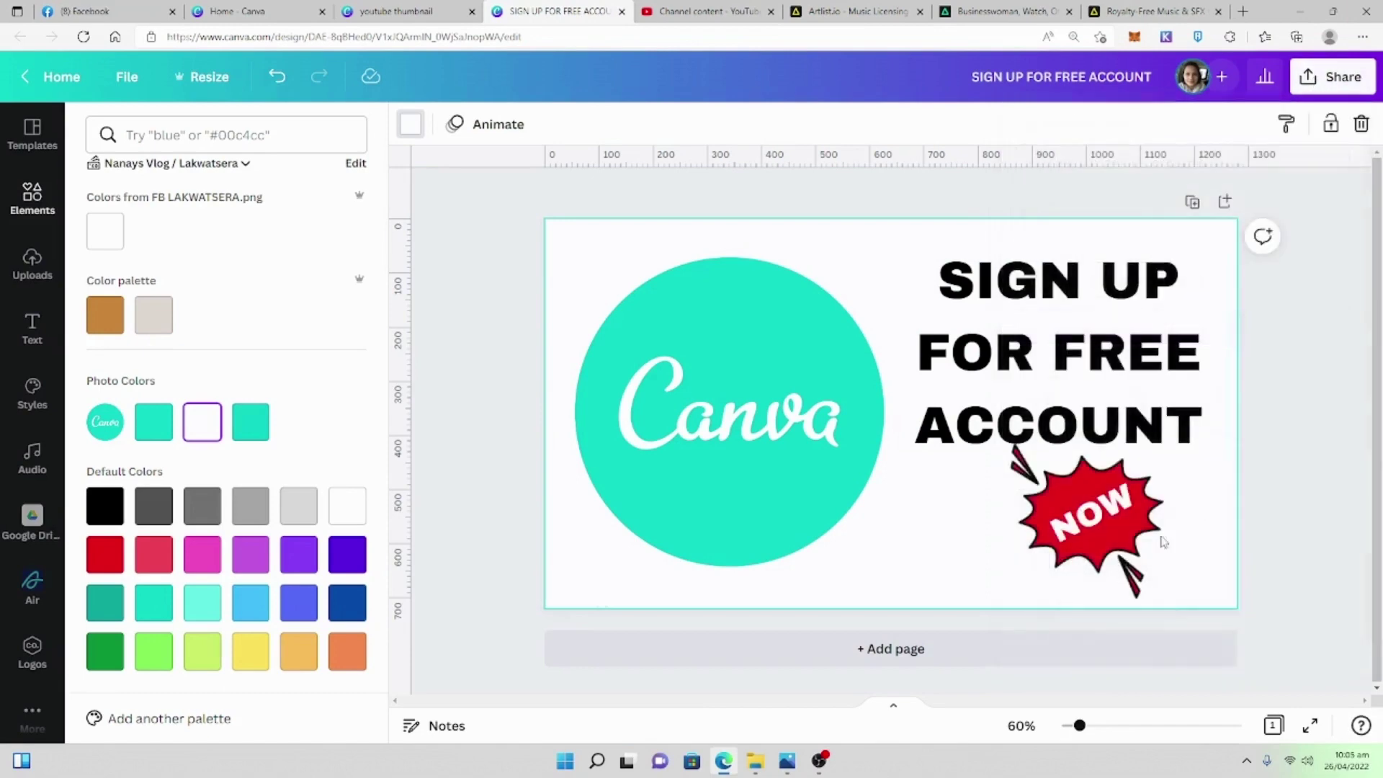
pyautogui.click(1330, 85)
pyautogui.click(1120, 509)
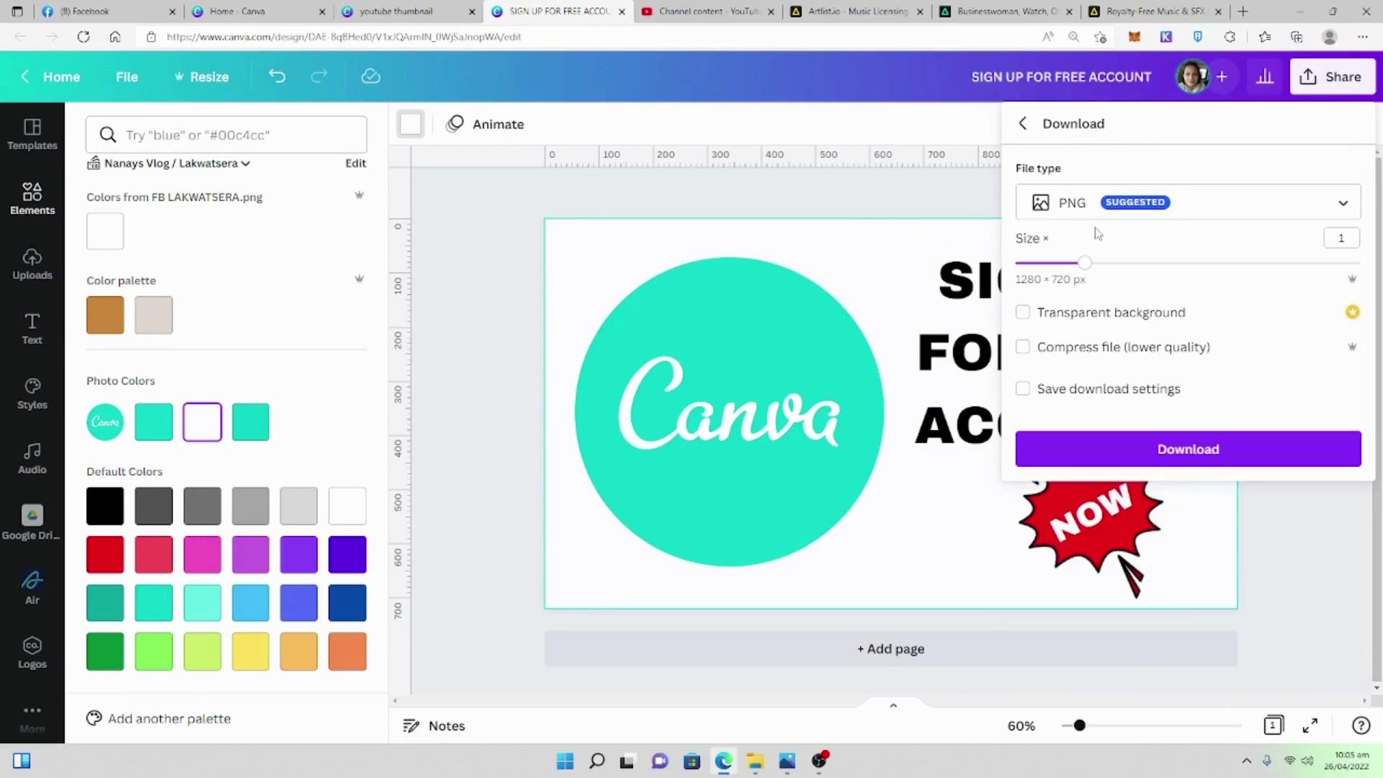
pyautogui.click(1246, 205)
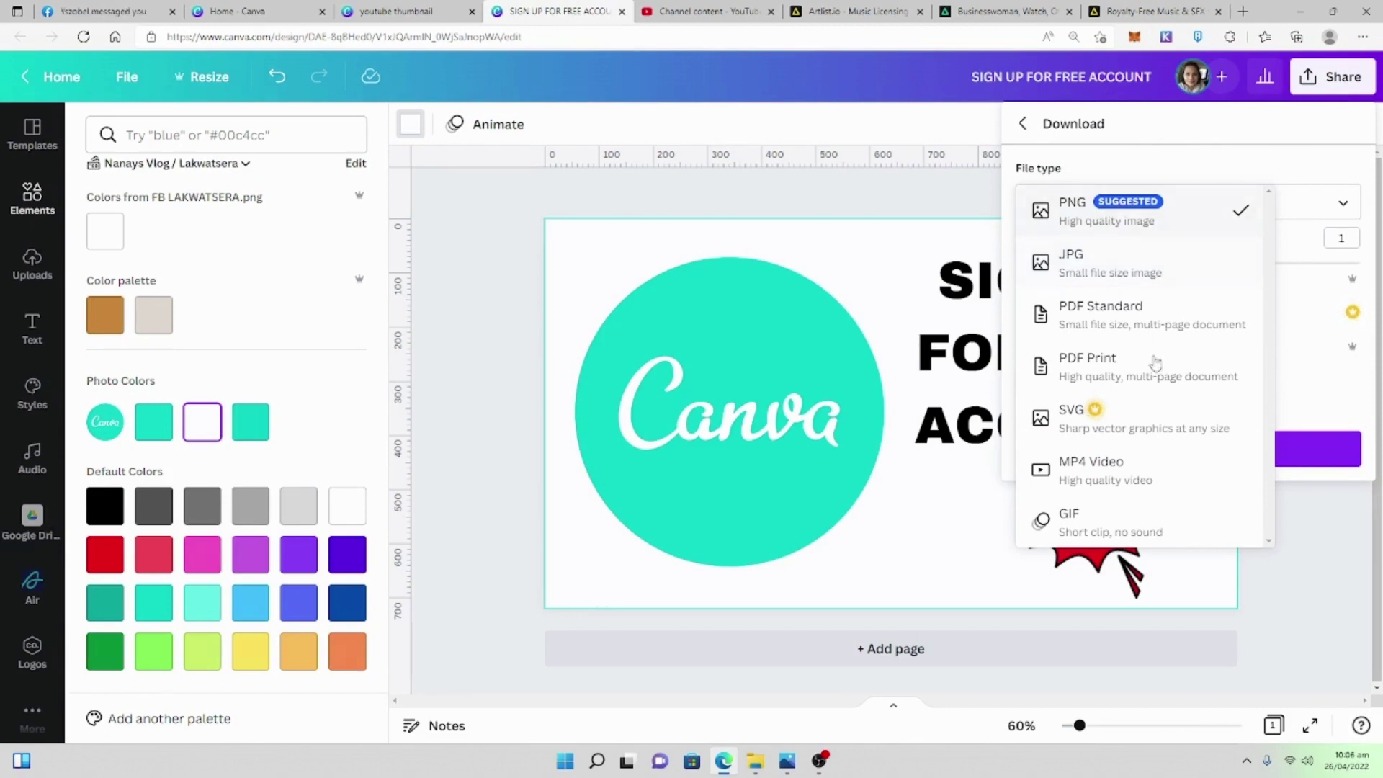
pyautogui.click(1153, 210)
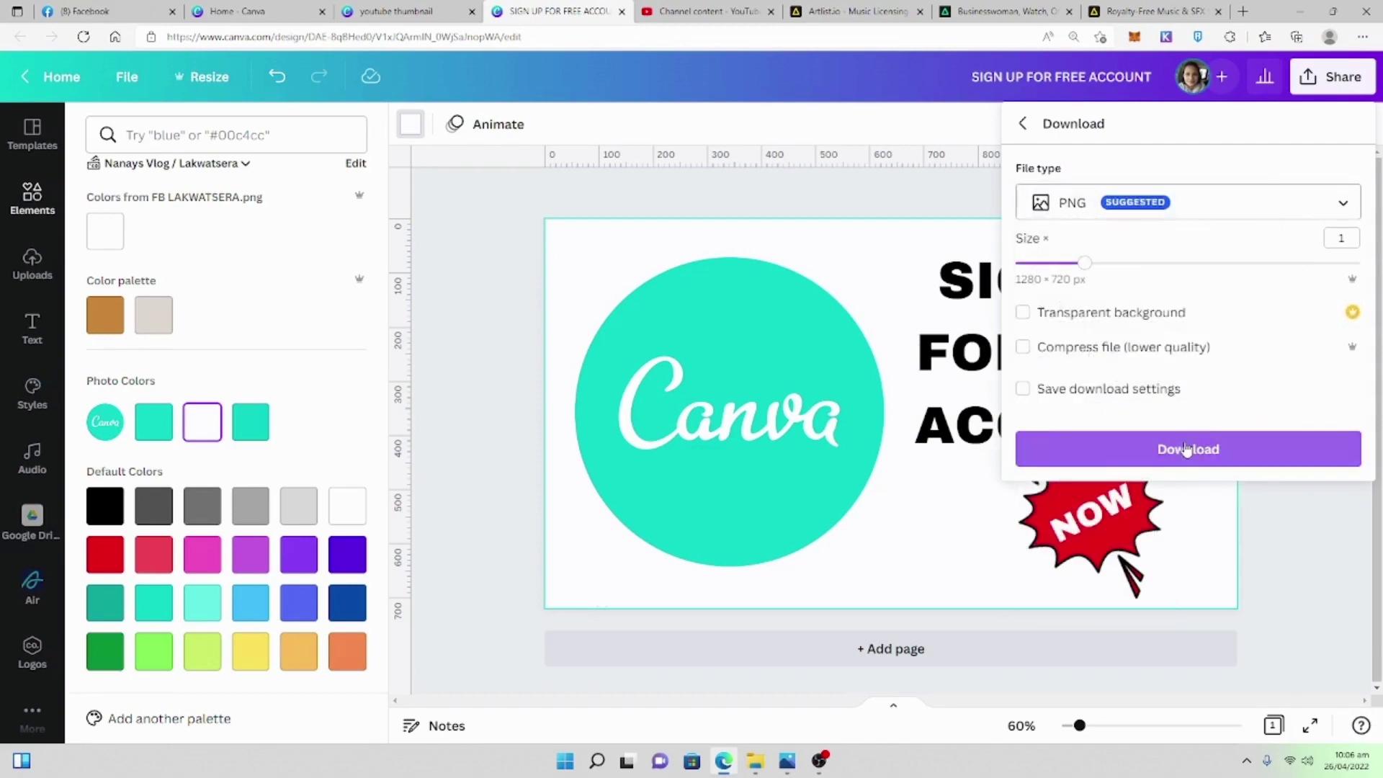
pyautogui.click(1187, 450)
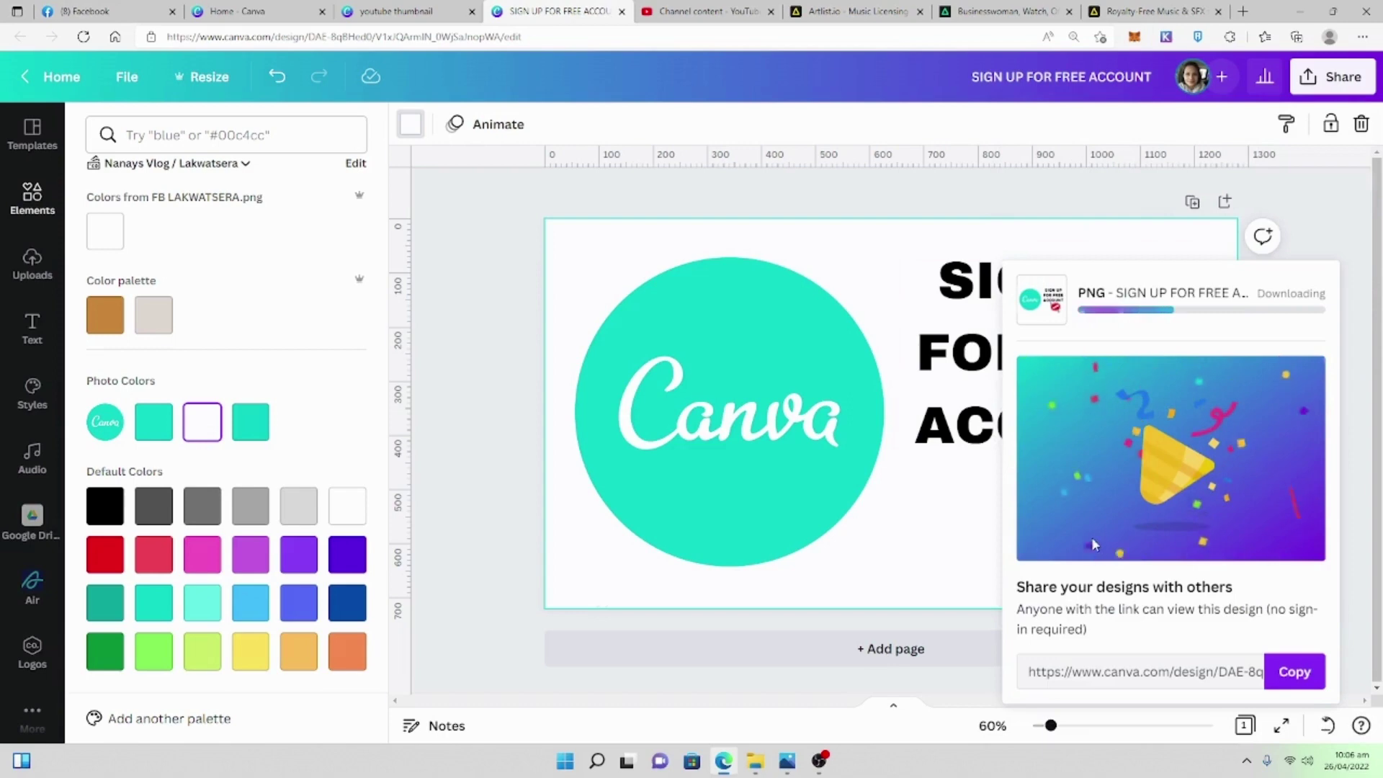
# Switch to File Explorer and open the downloaded "SIGN UP FOR FREE ACCOUNT" PNG from the Downloads folder to view it.
pyautogui.click(756, 769)
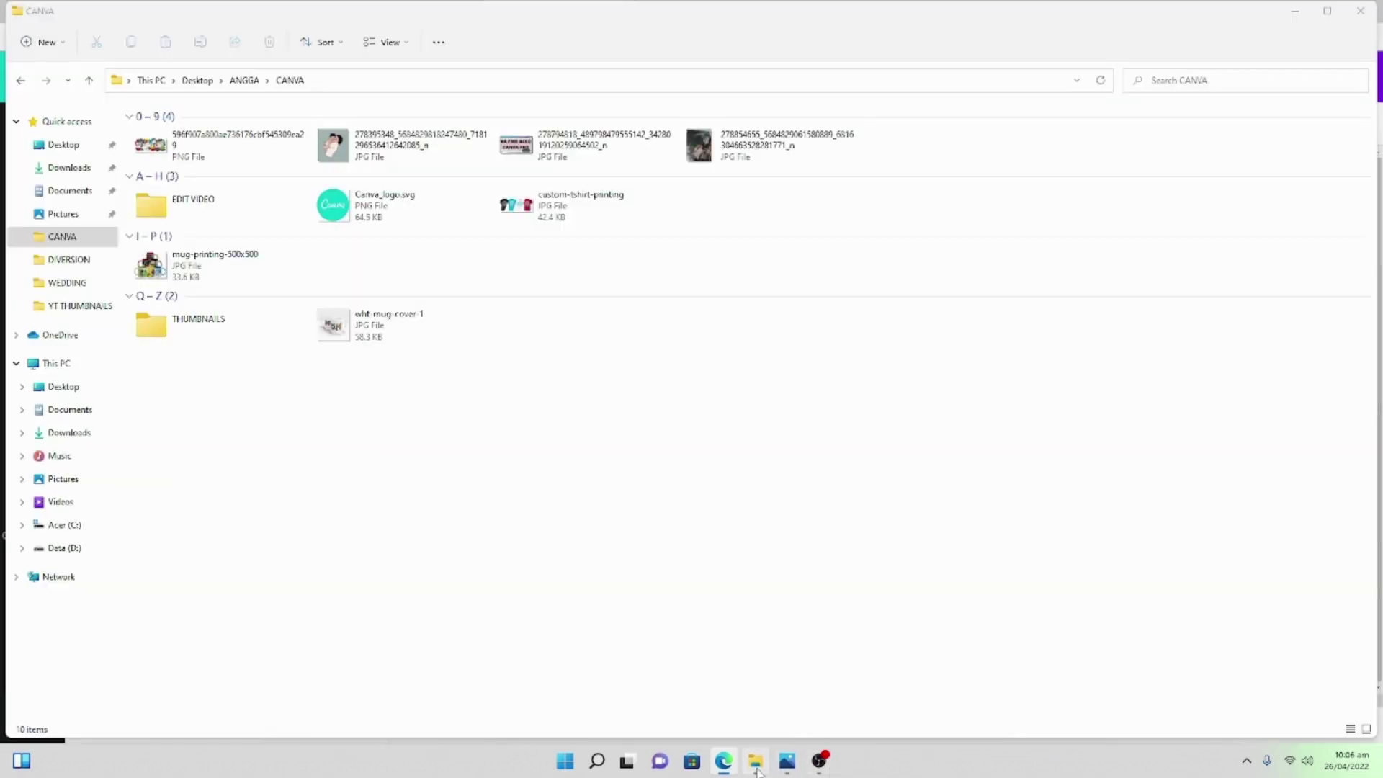
pyautogui.click(84, 168)
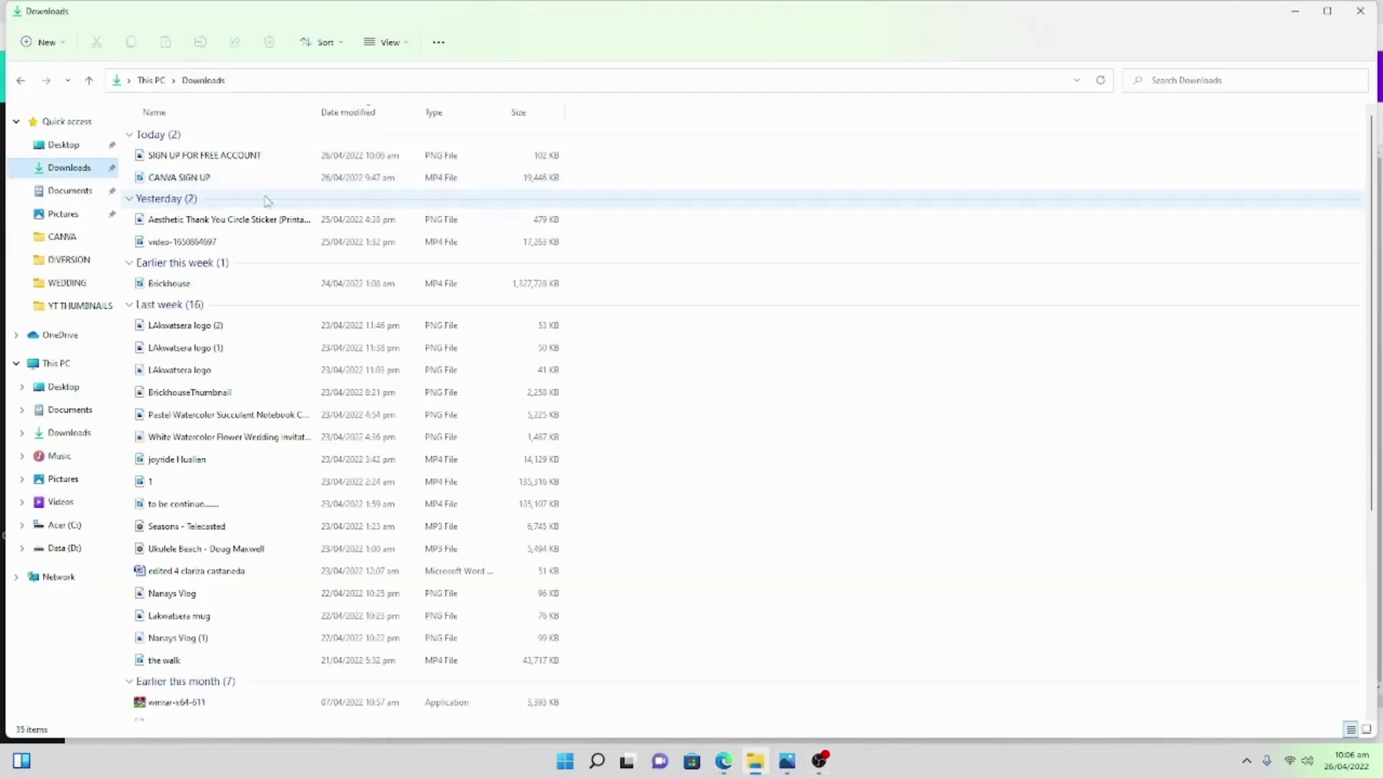
pyautogui.doubleClick(217, 155)
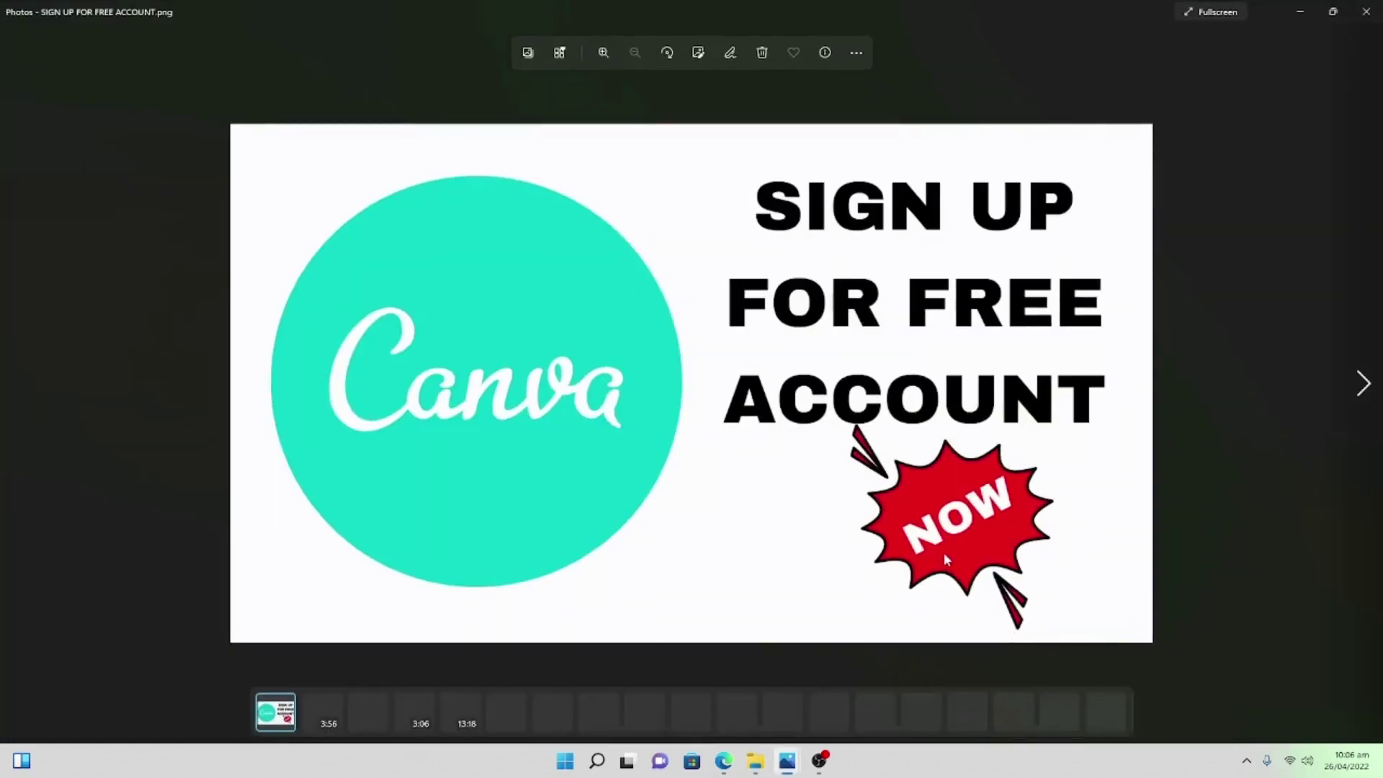